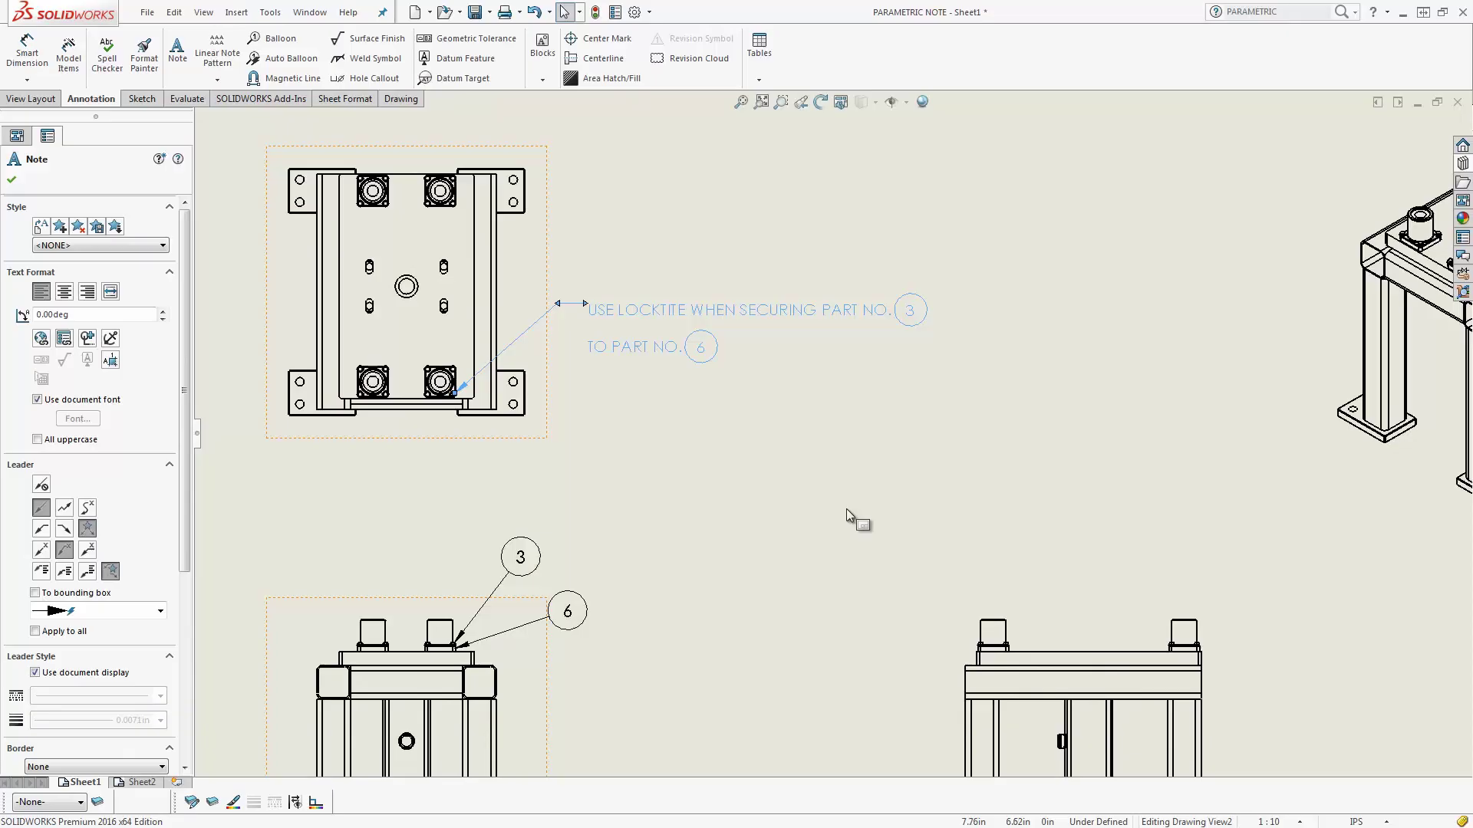
Step: Exit editing of the 'USE LOCKTITE…PART NO. 3 TO PART NO. 6' note
key("Escape")
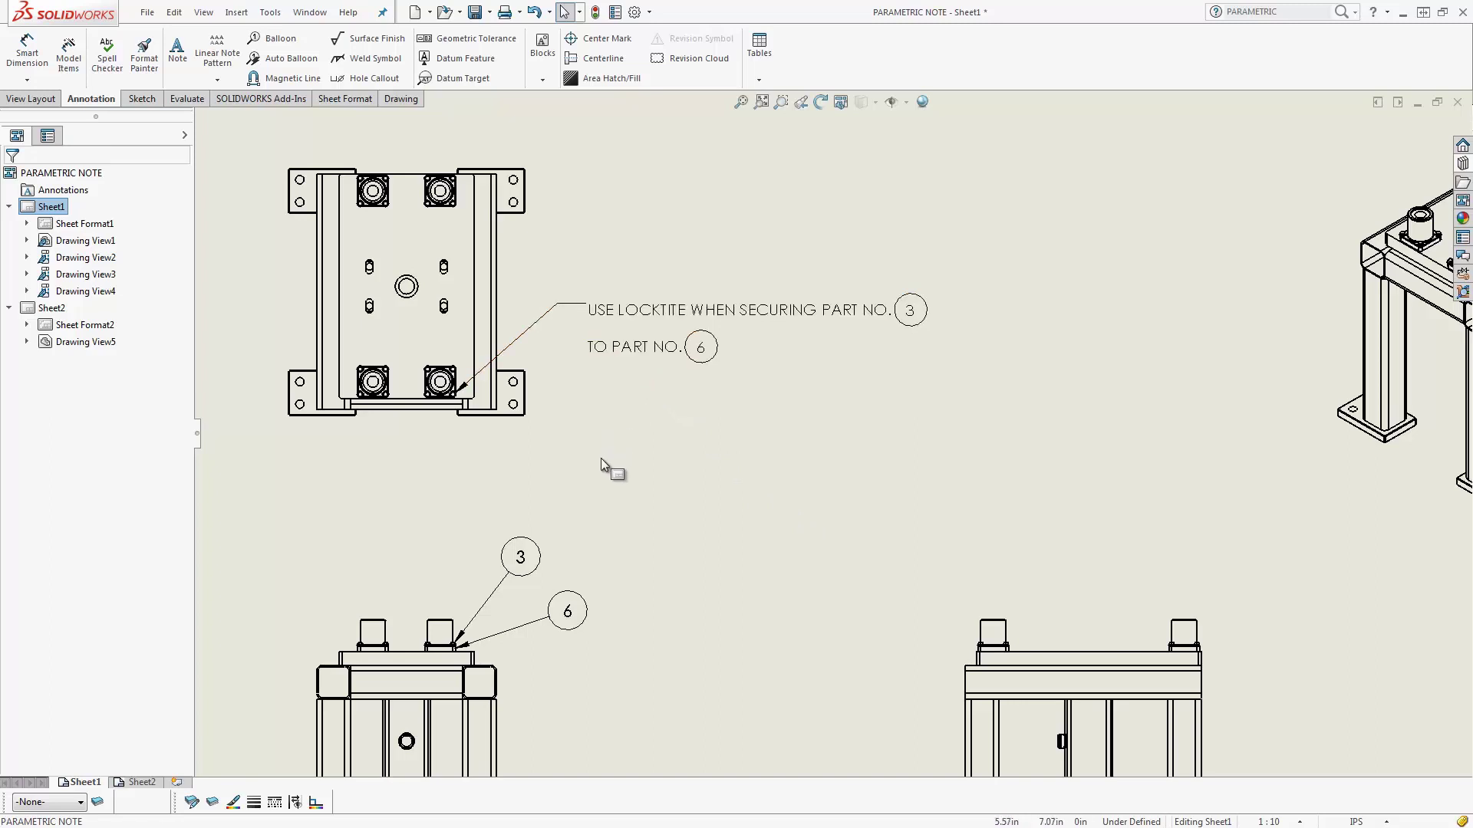
Step: In the Loctite note, replace the text after WHEN with 'SECURING PART NO.'
double_click(648, 349)
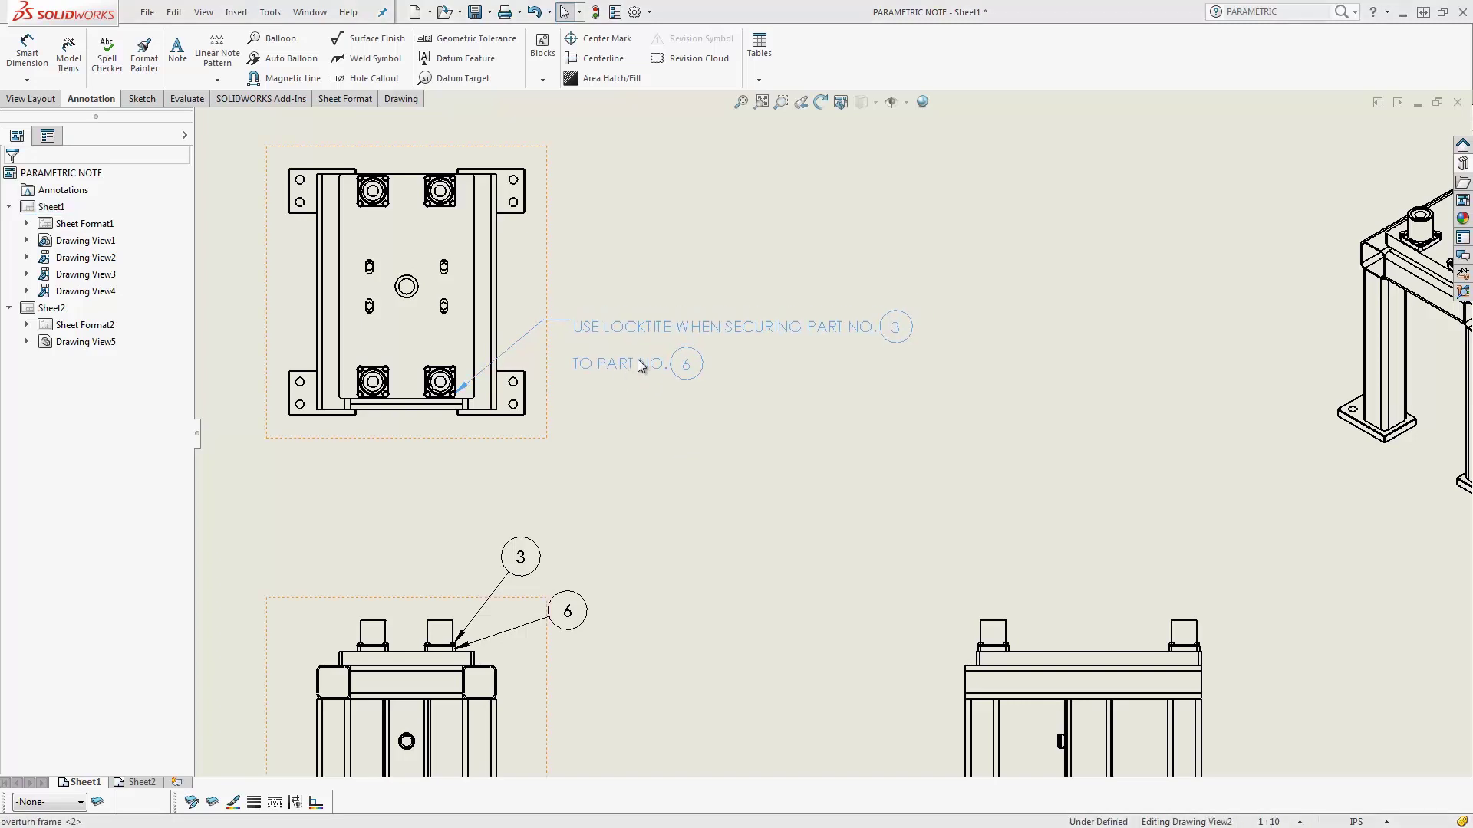
left_click_drag(729, 374, 739, 336)
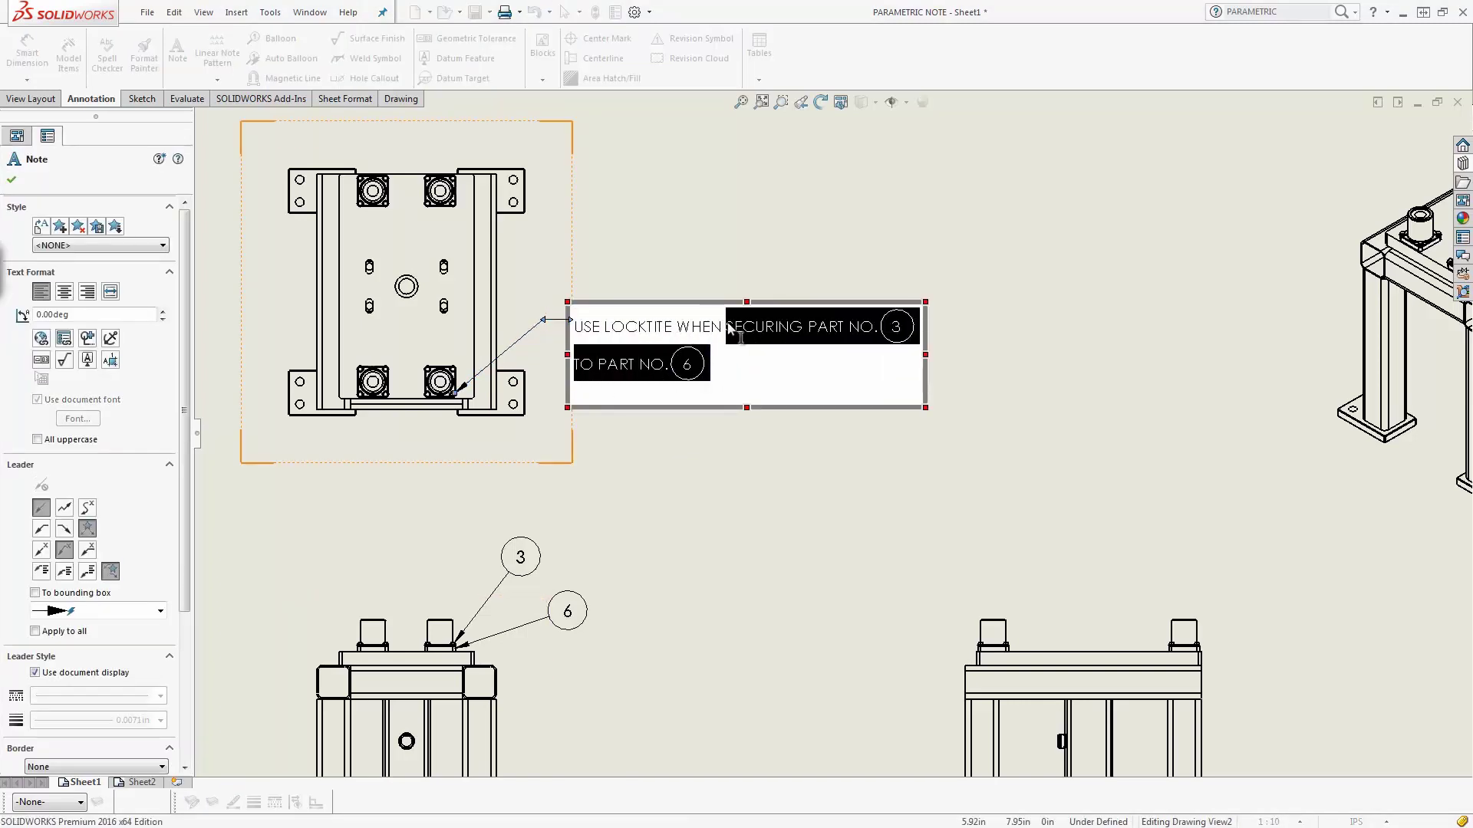
key("Delete")
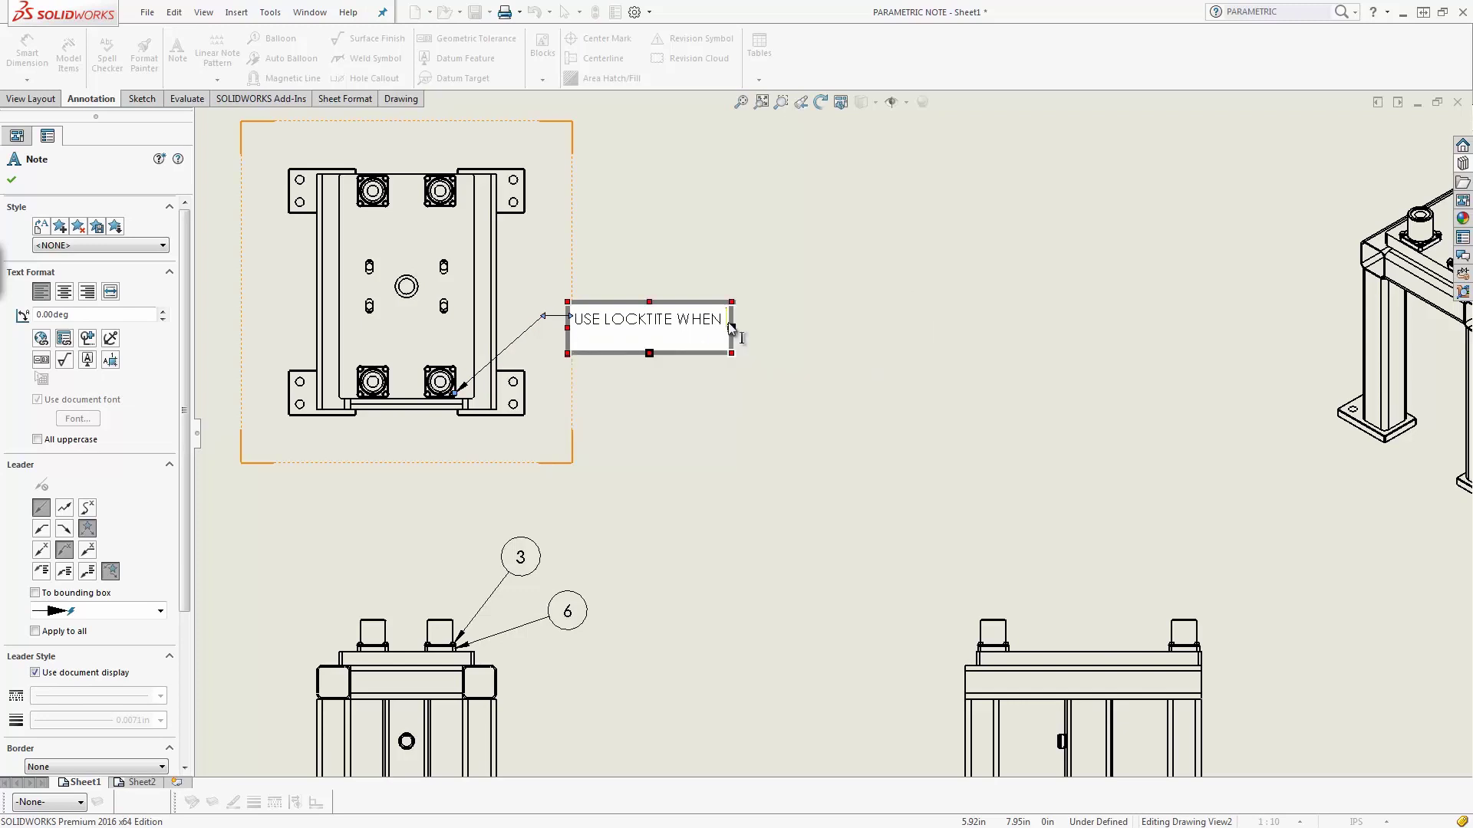
type("SEC")
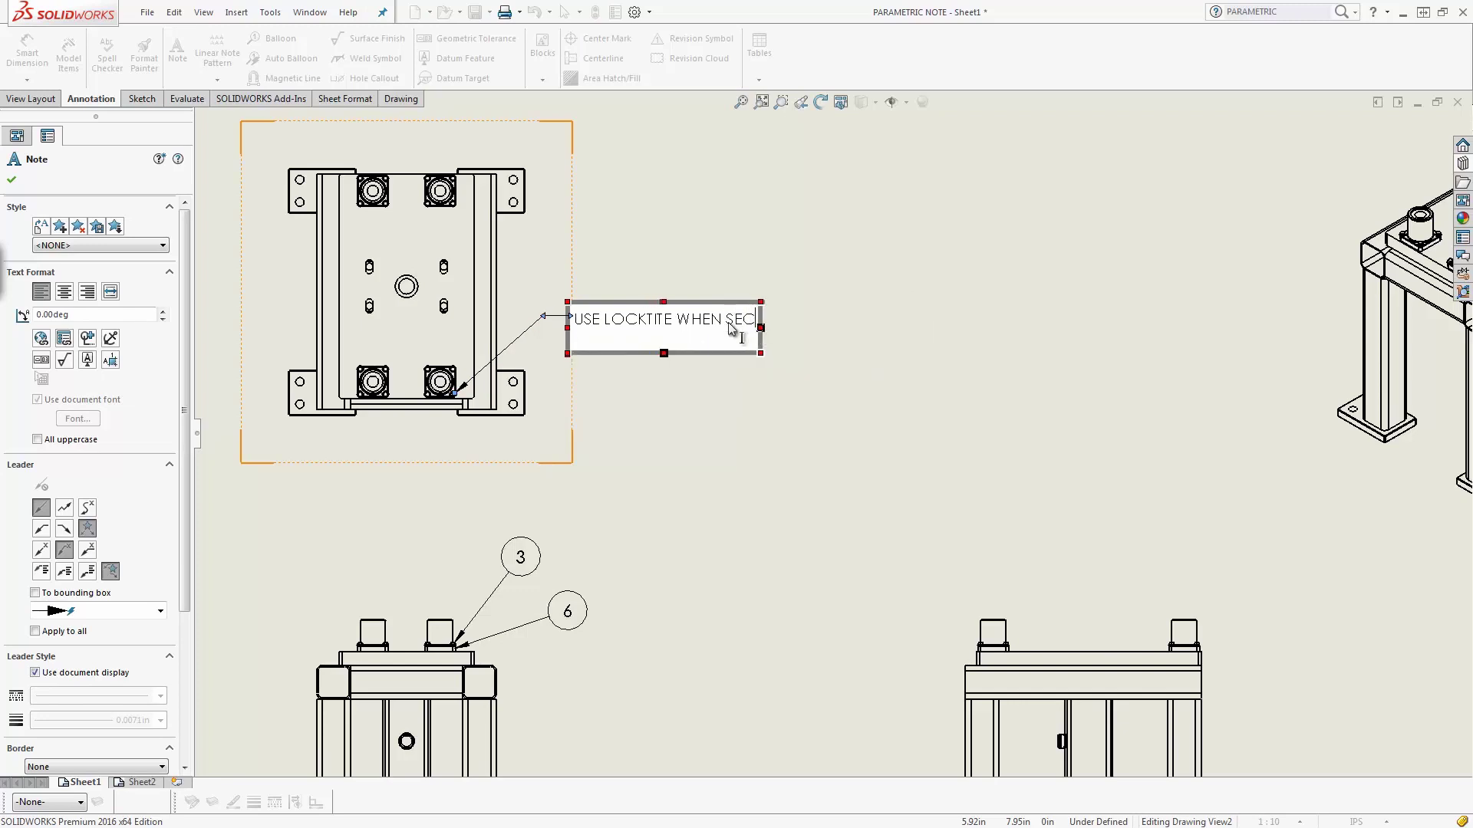
type("U")
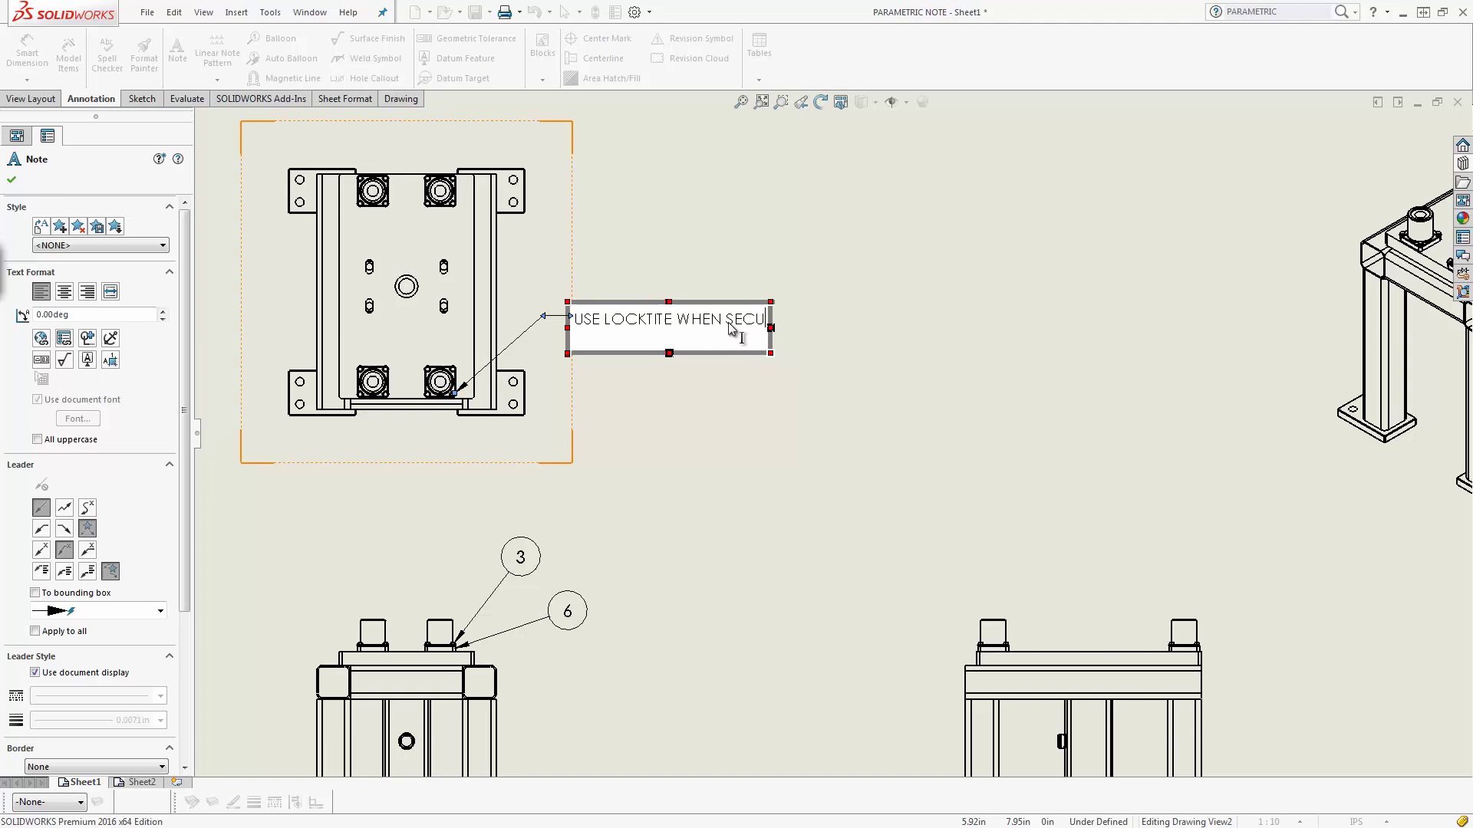
type("RING PART NO")
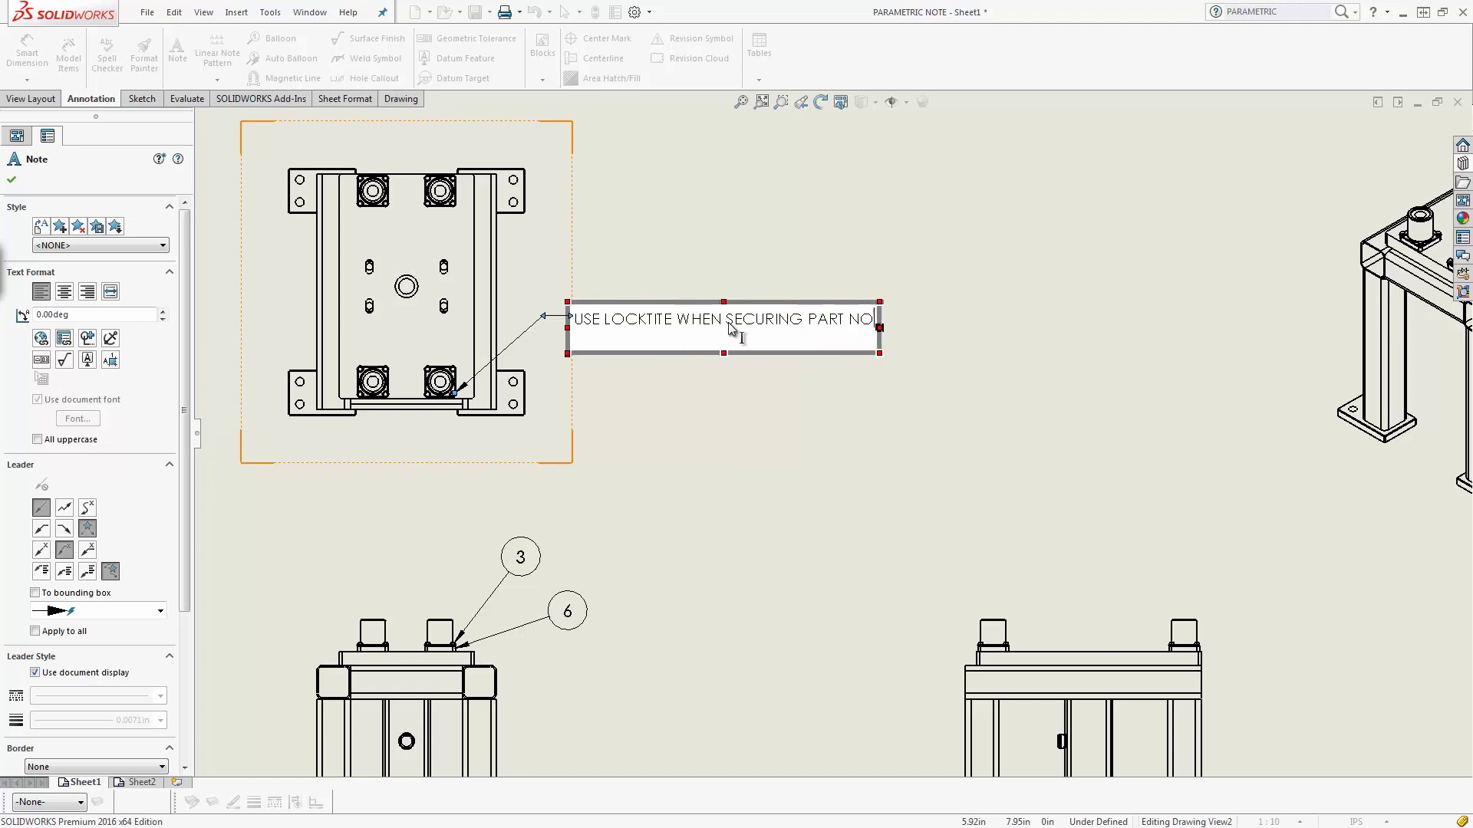
type(".")
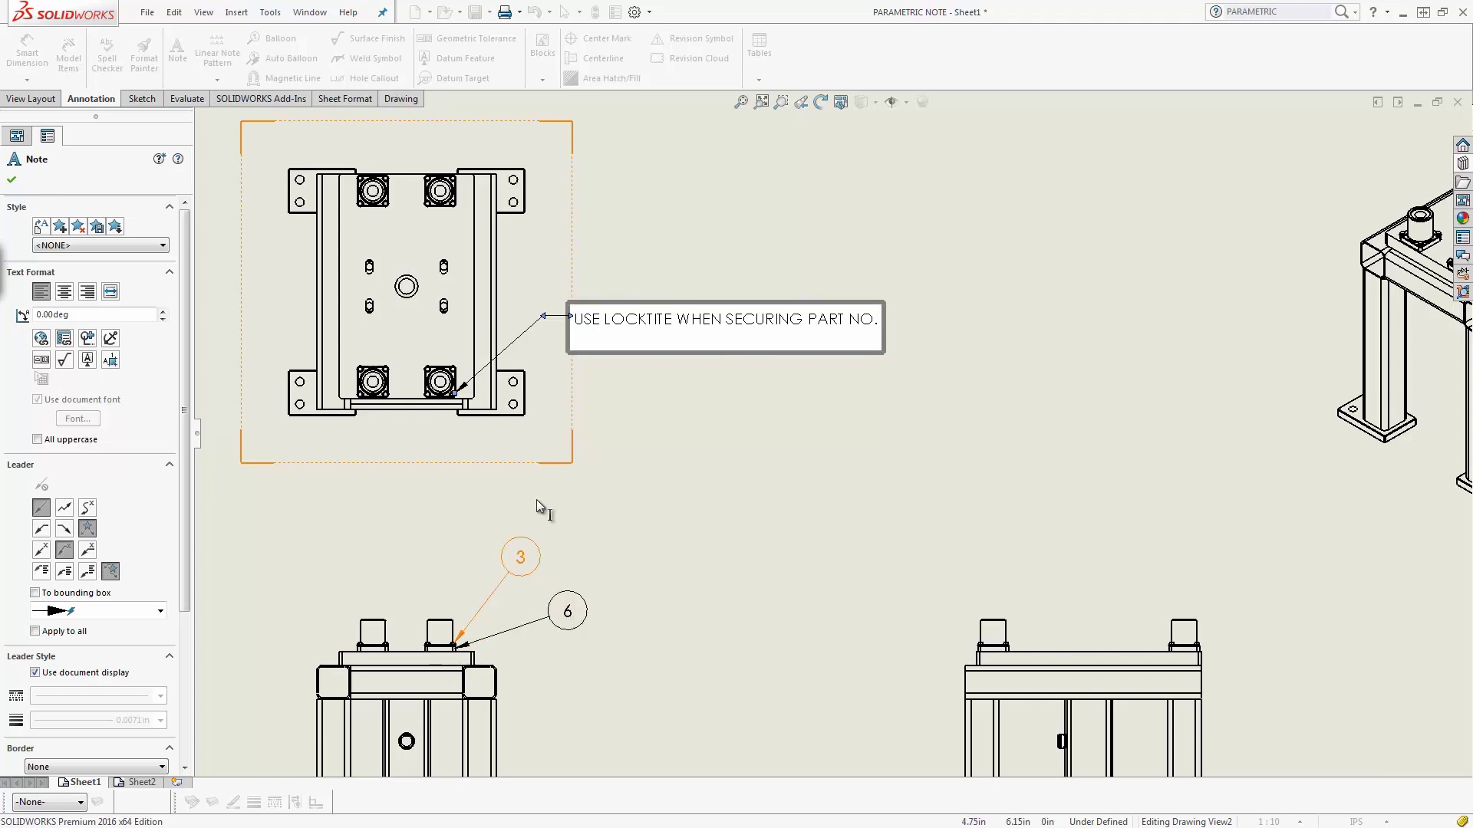
Step: Link balloon 3, then add a new line 'TO PART NO' linked to balloon 6
left_click(525, 559)
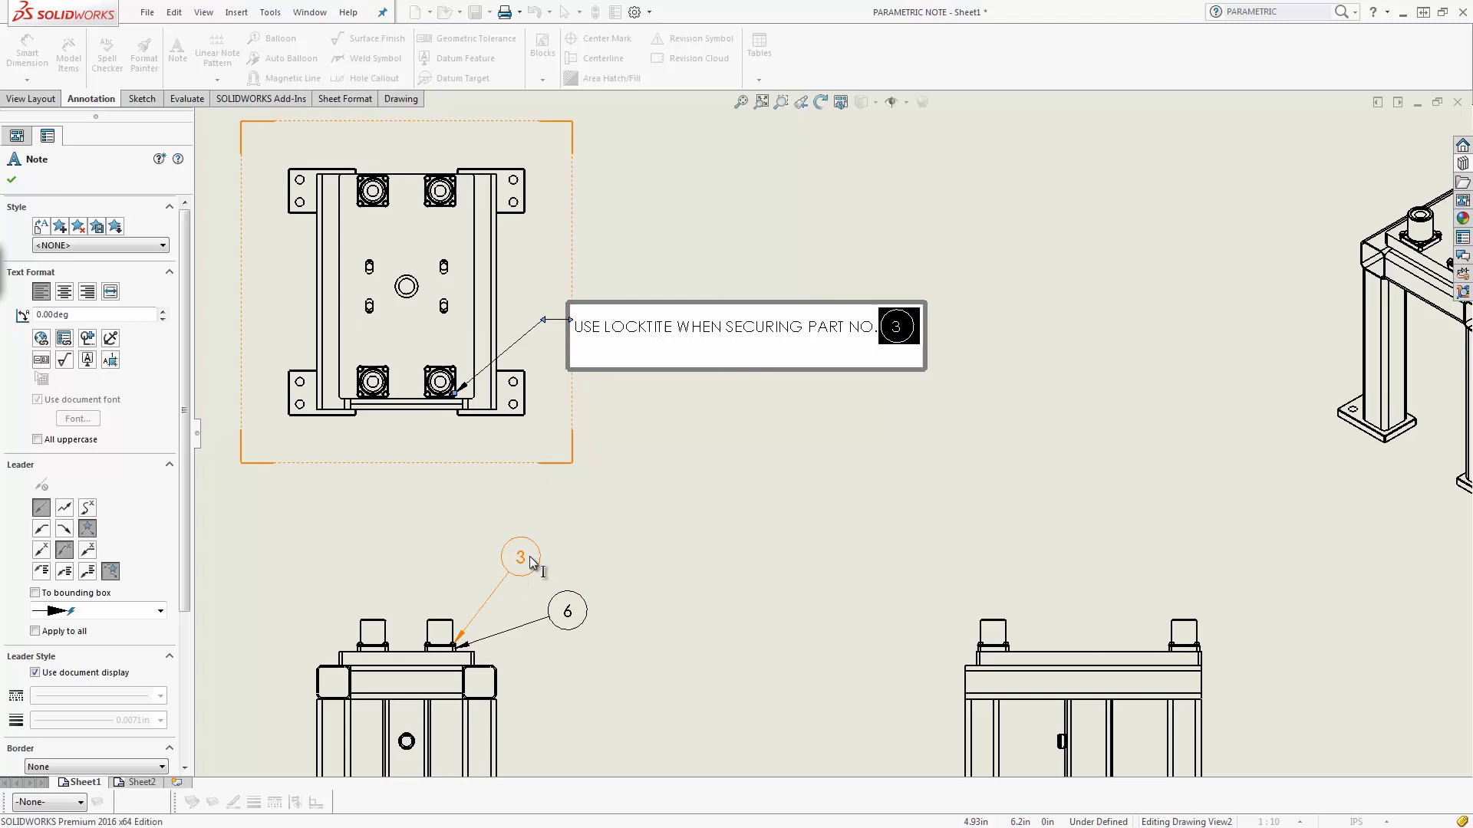
key("Return")
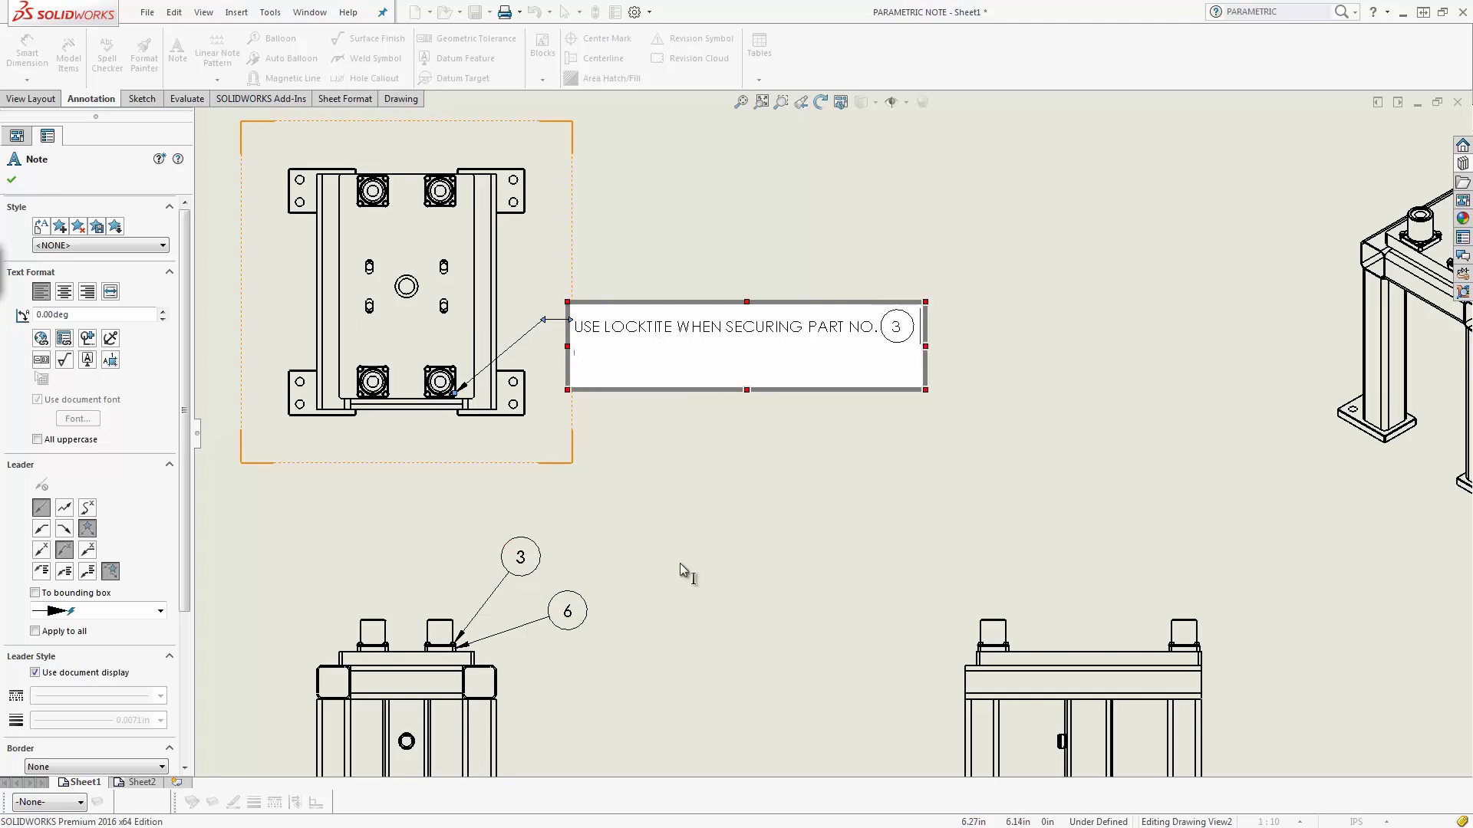
type("TO PART NO.")
left_click(567, 618)
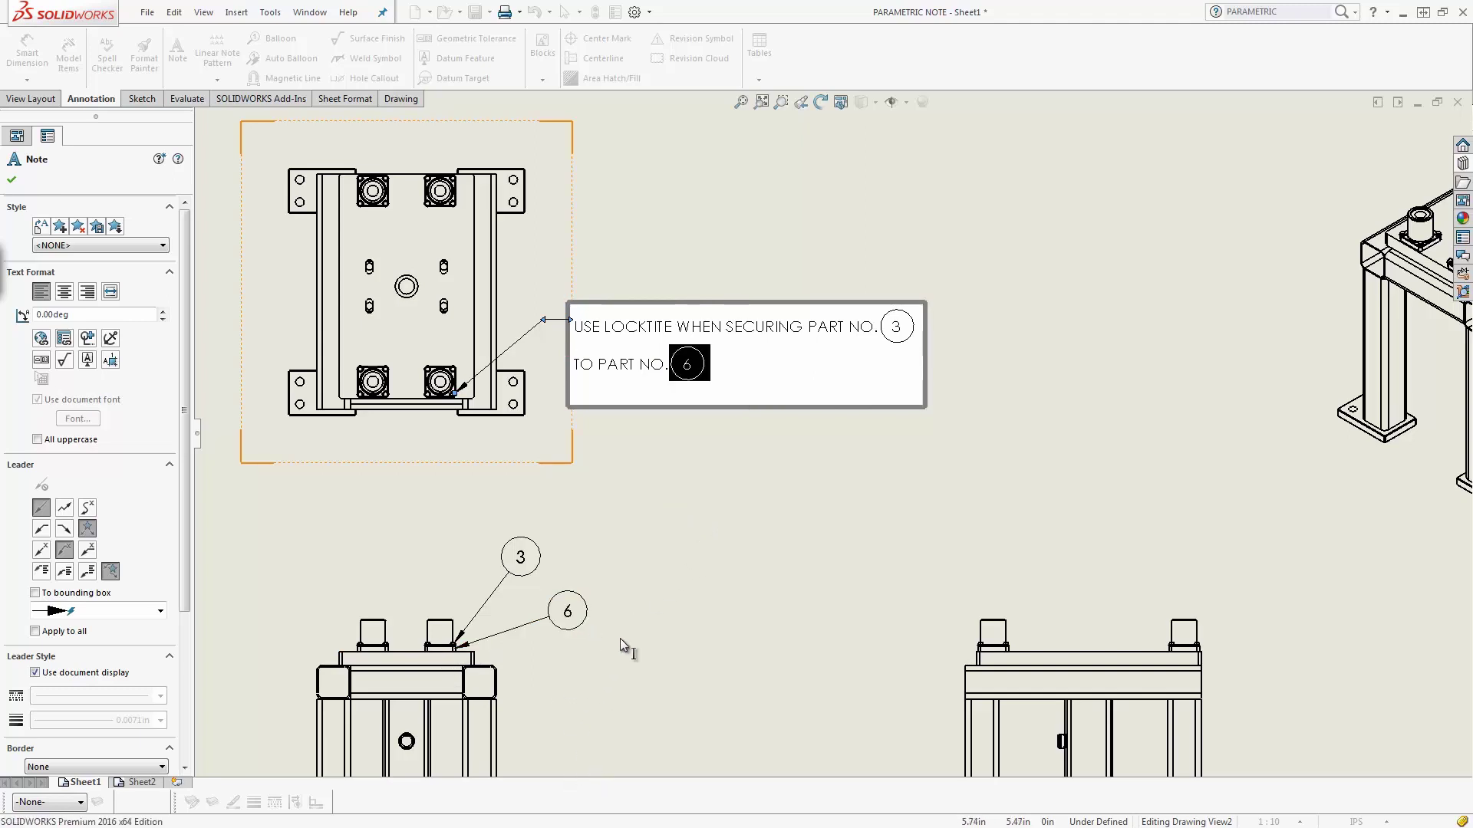
Step: Confirm the two-line Loctite note, then select balloon 3 in the lower view
left_click(12, 180)
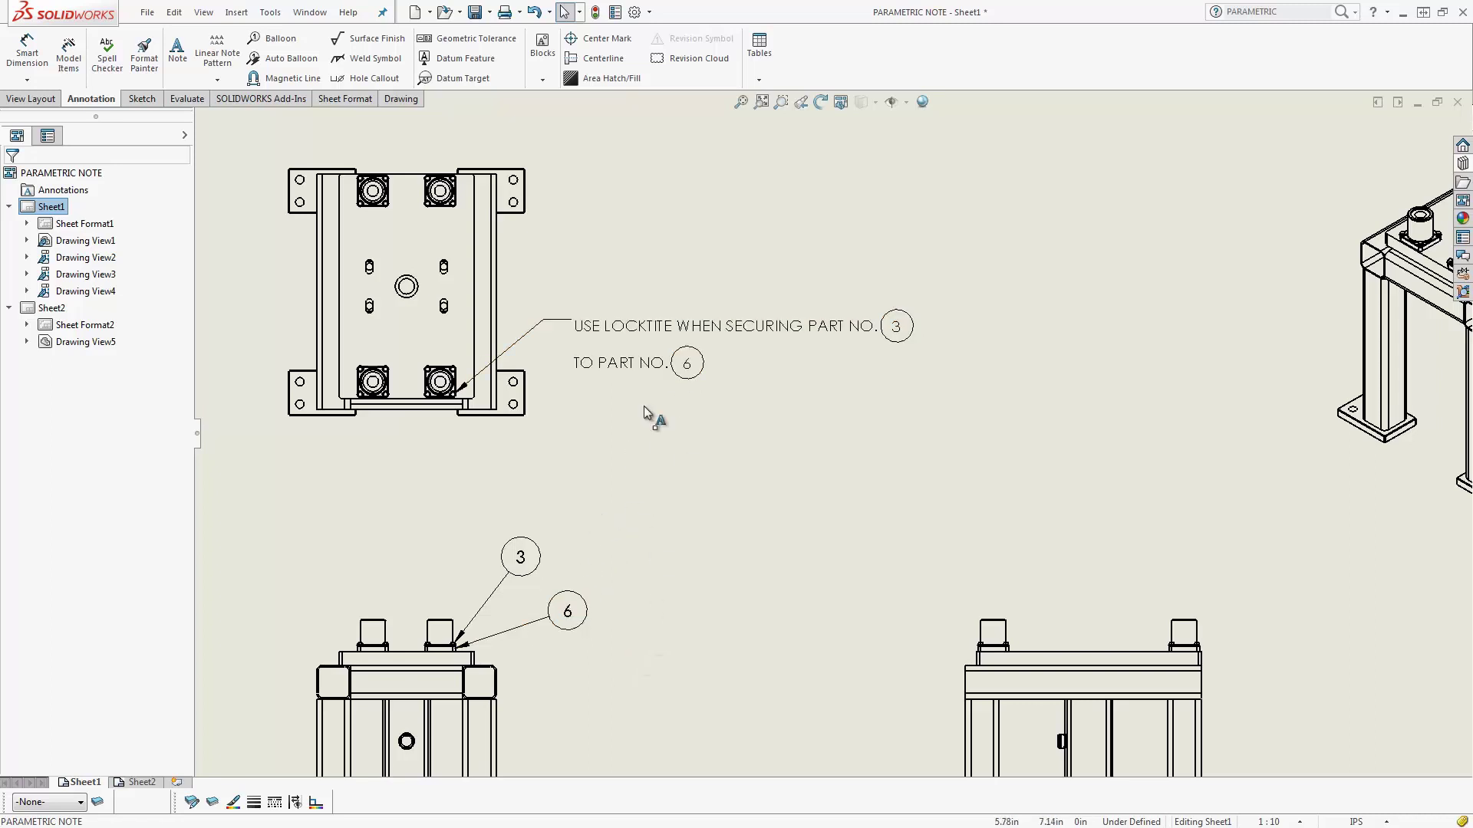
left_click(515, 556)
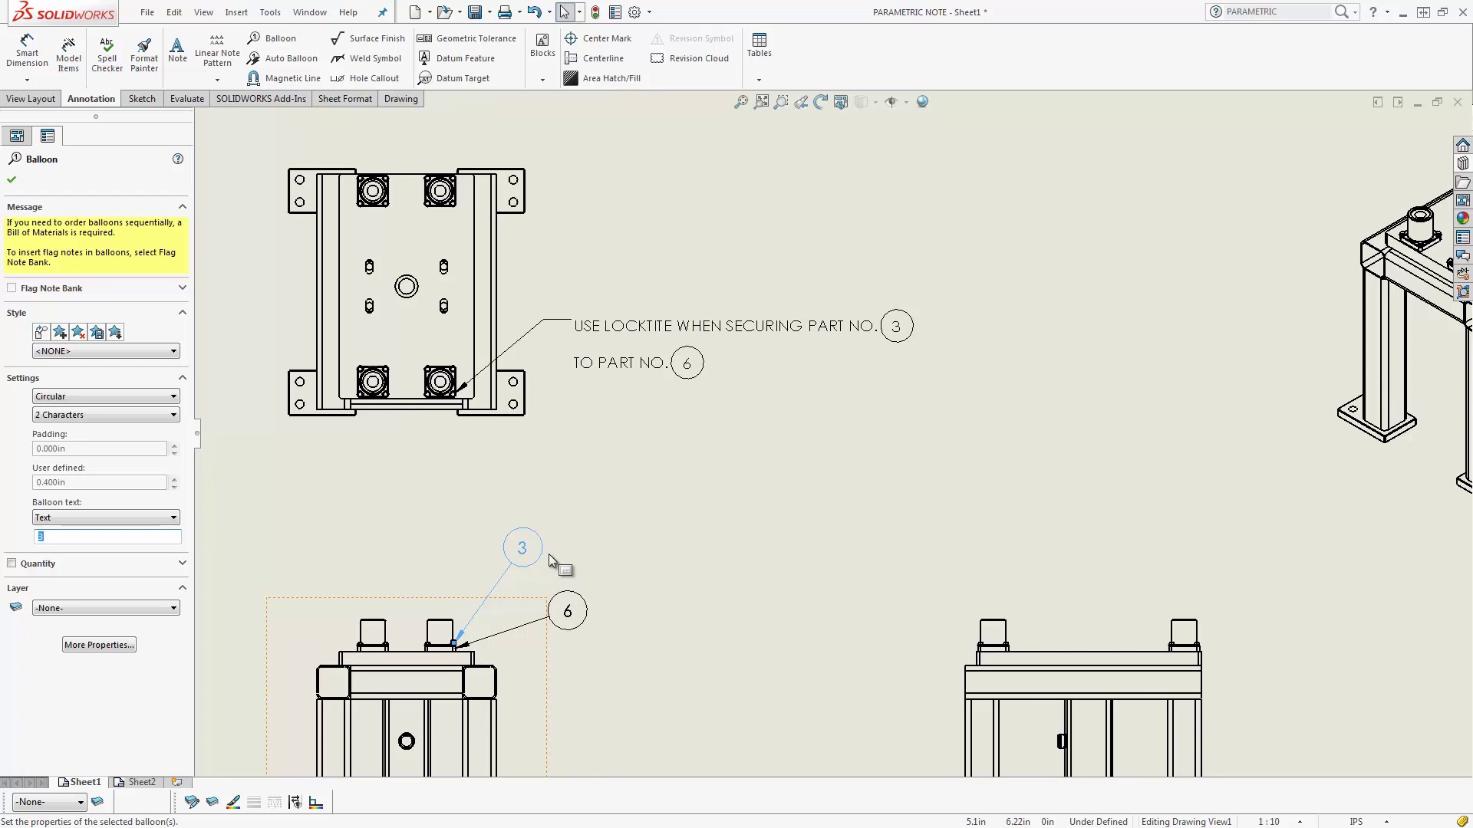
Step: Renumber balloon 3 to 4 so the note cites parts 4 and 6, leaving balloon 6 unchanged
type("4")
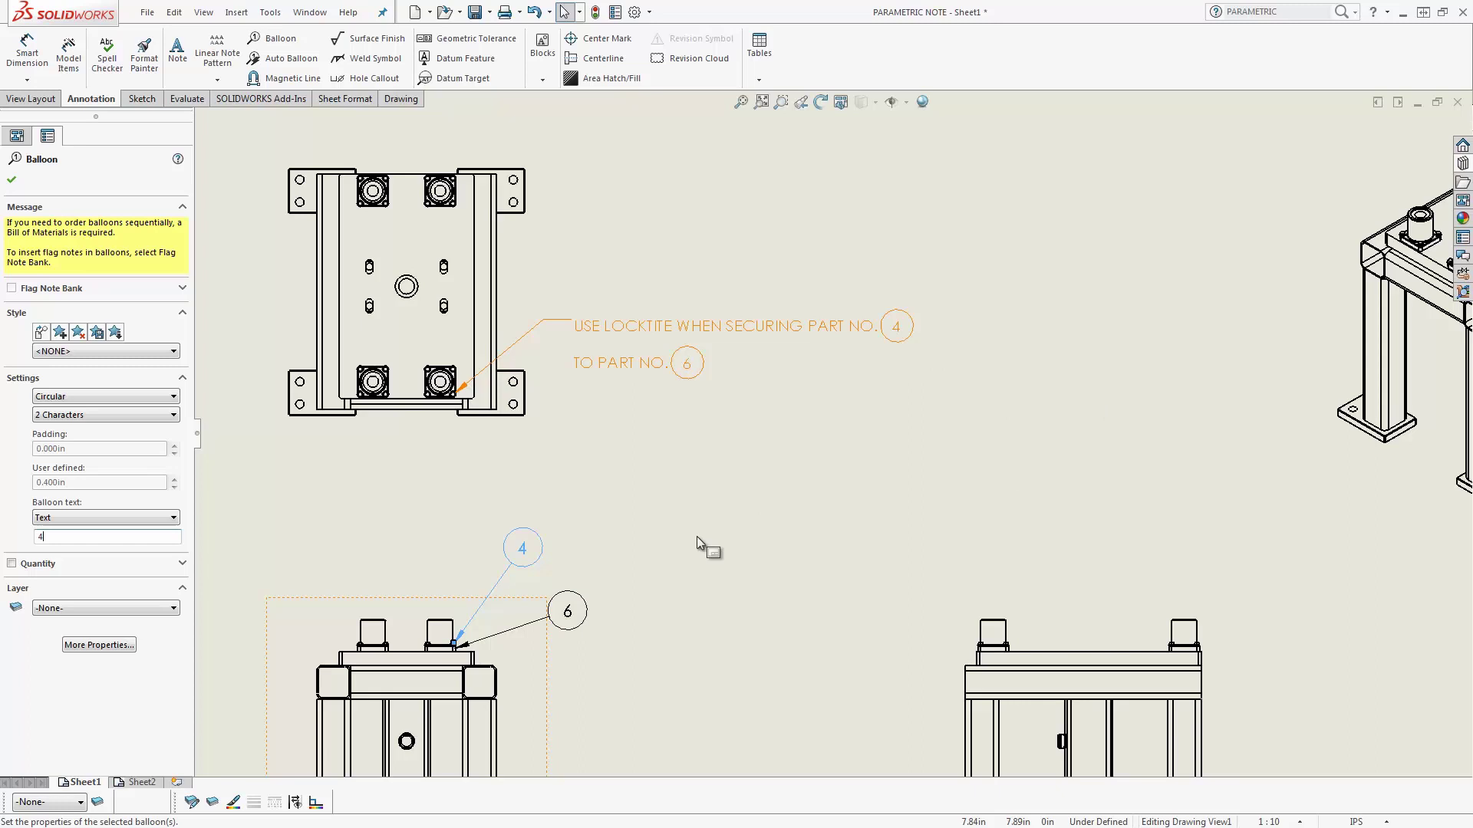
left_click(11, 179)
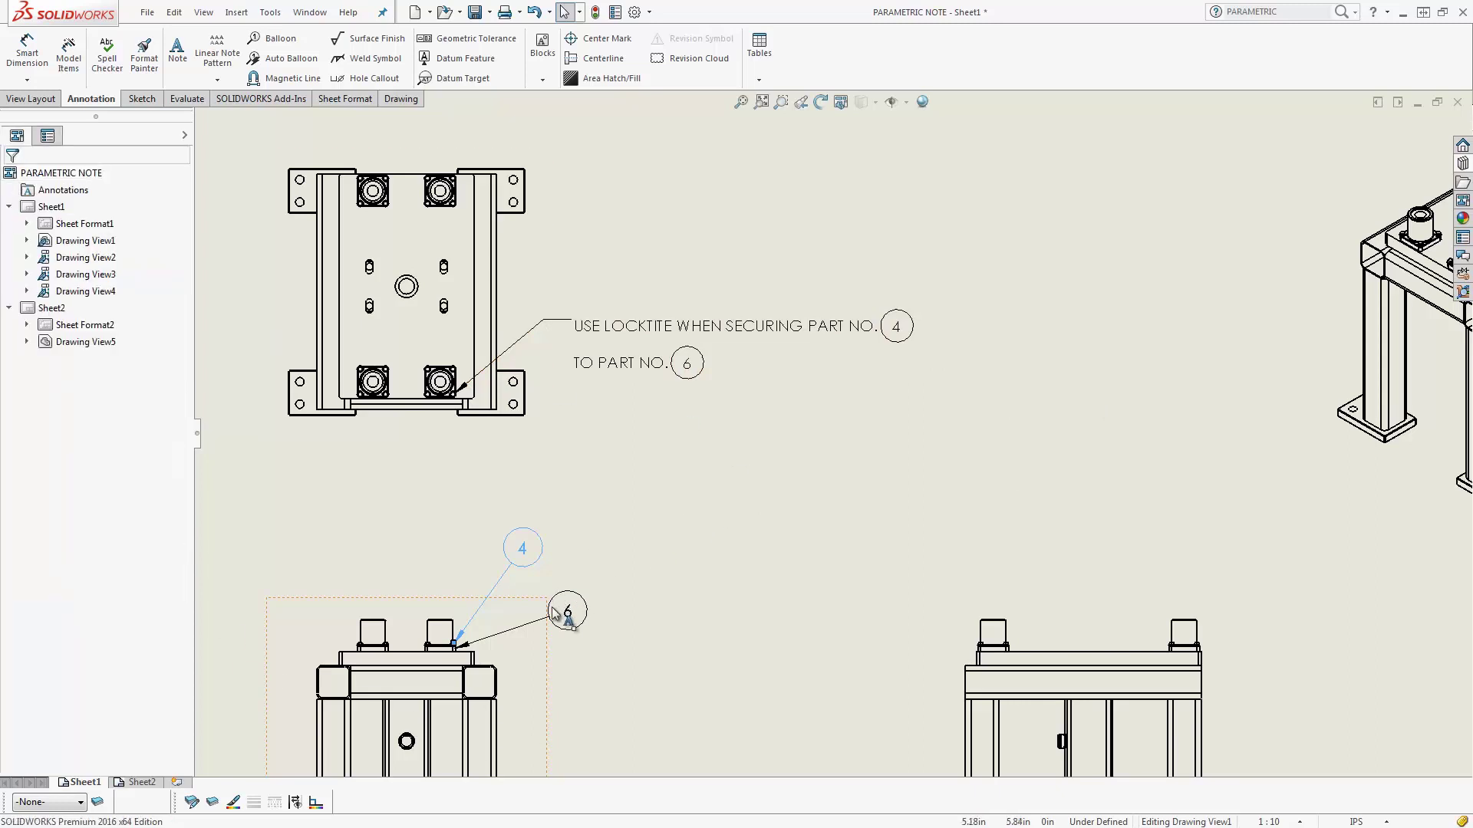
left_click(563, 629)
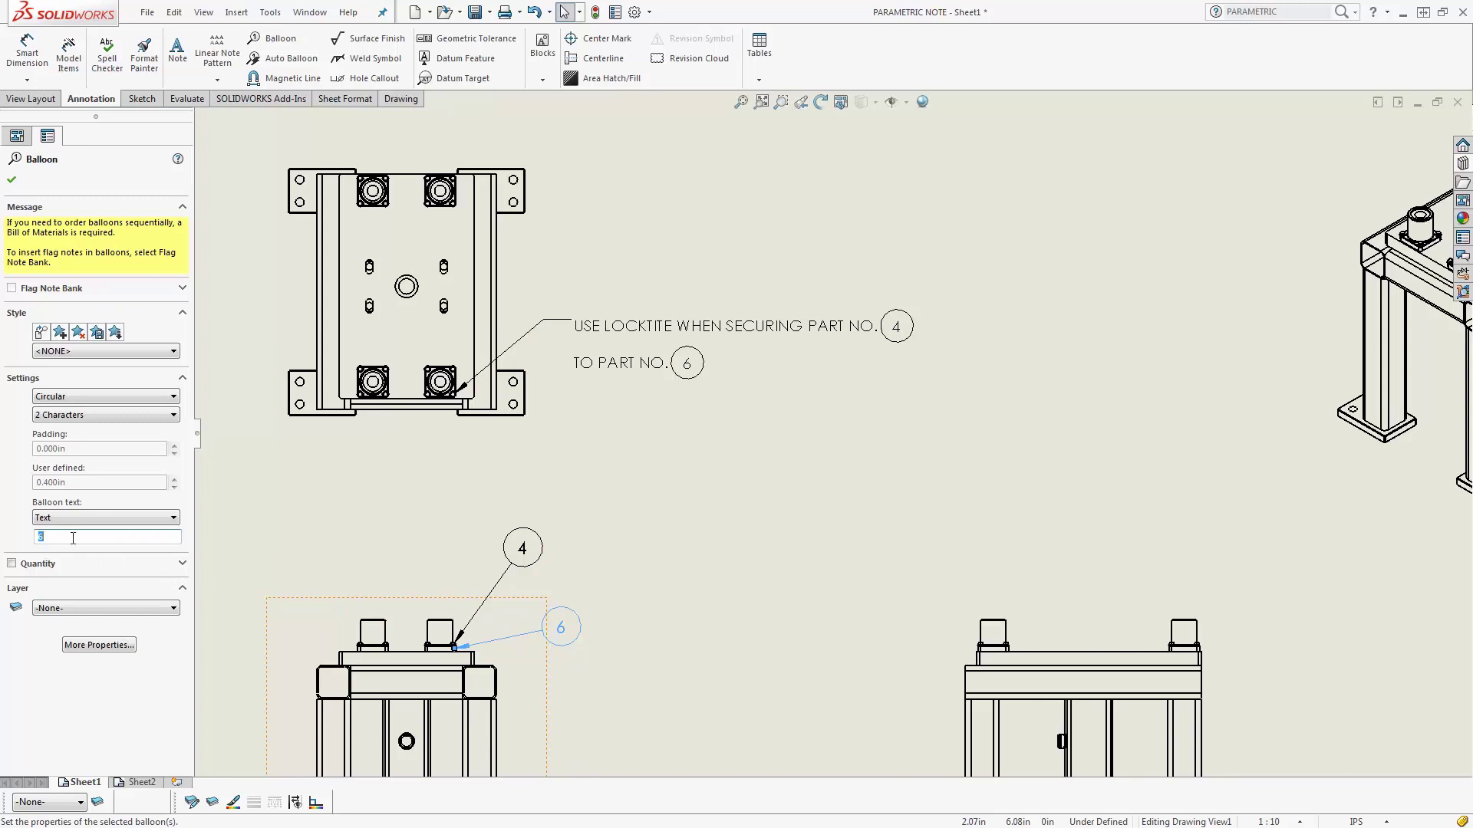
left_click(164, 517)
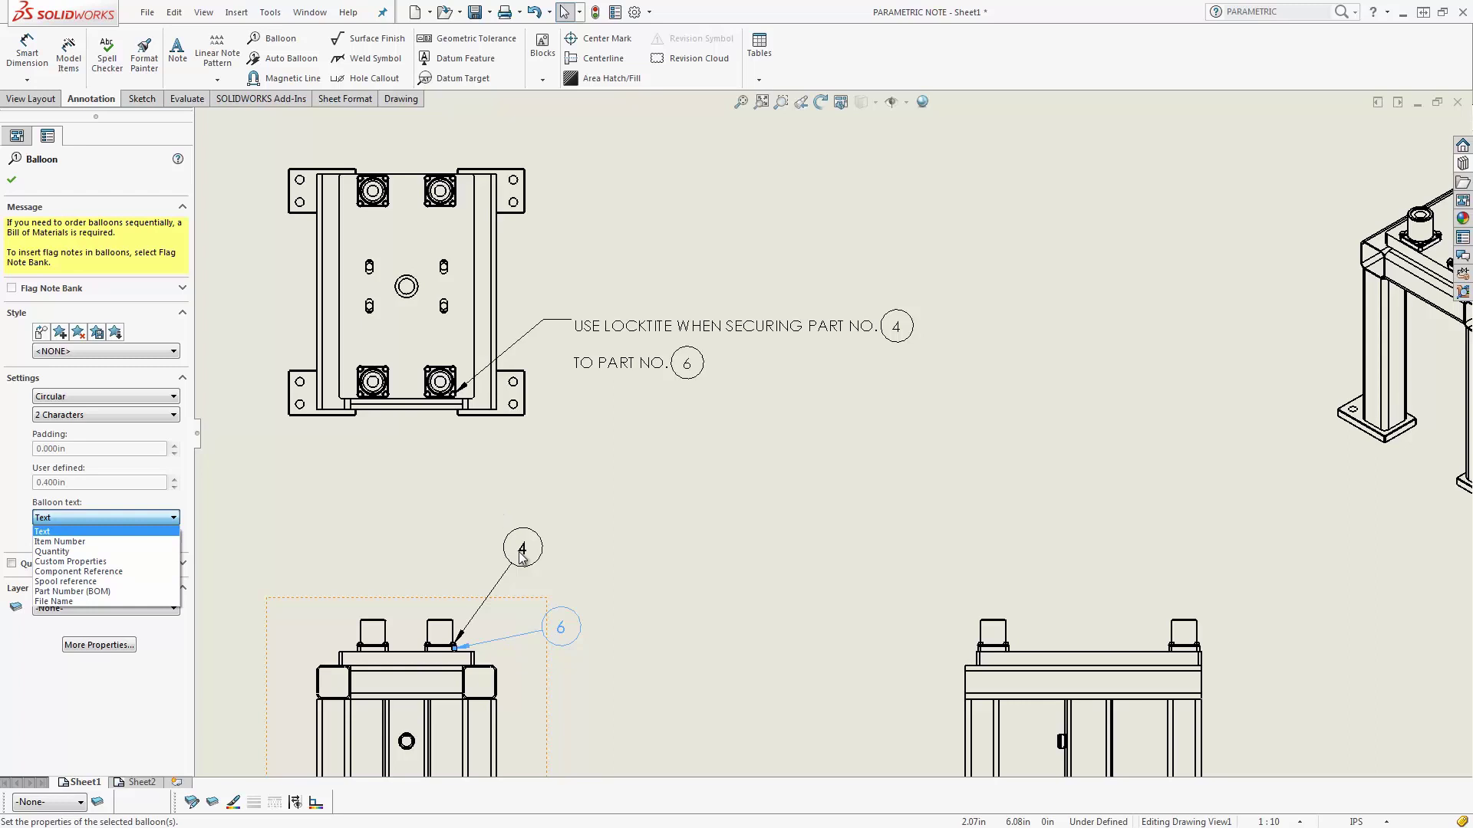
left_click(17, 181)
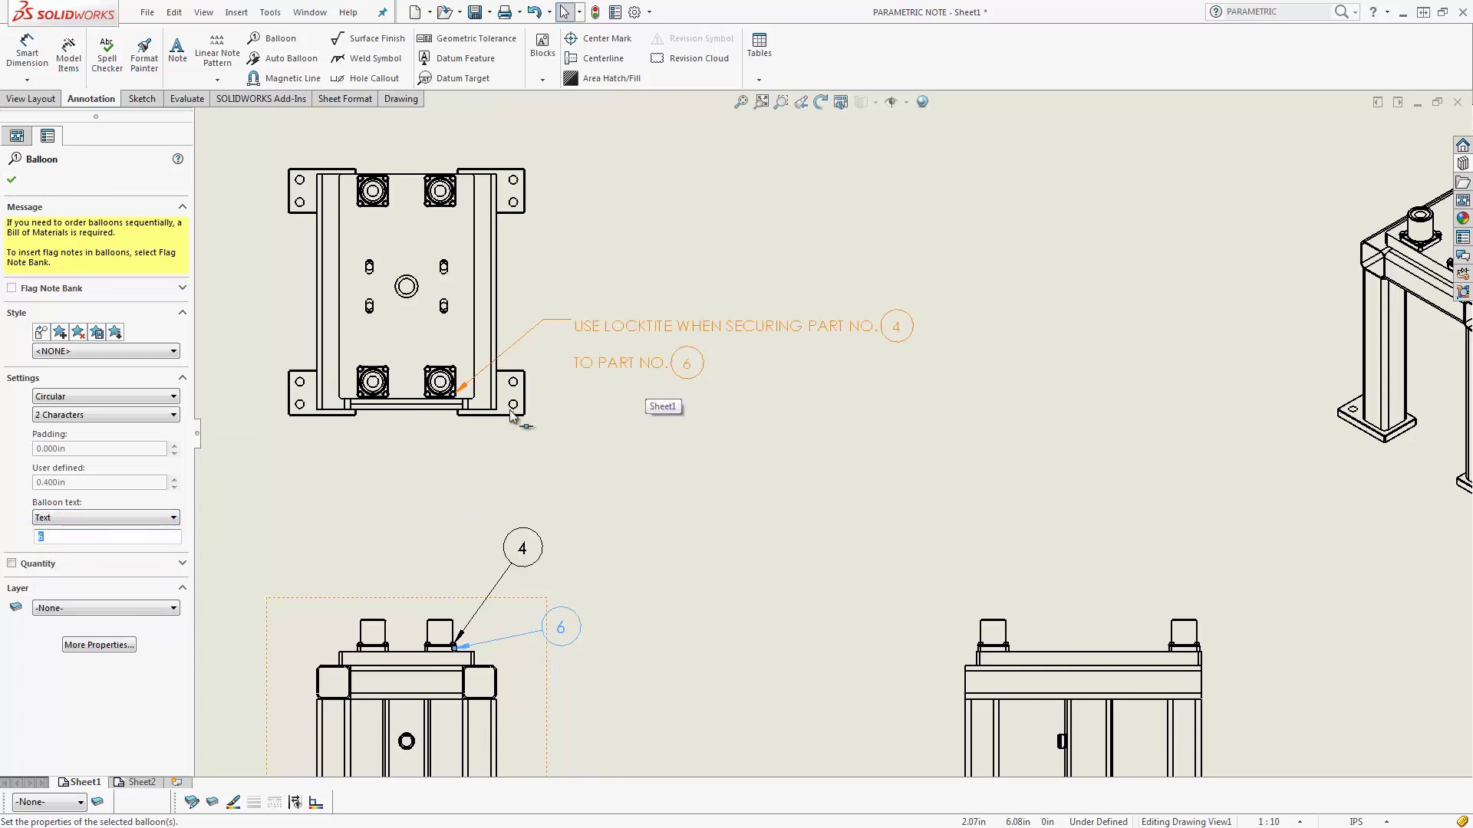
left_click(12, 179)
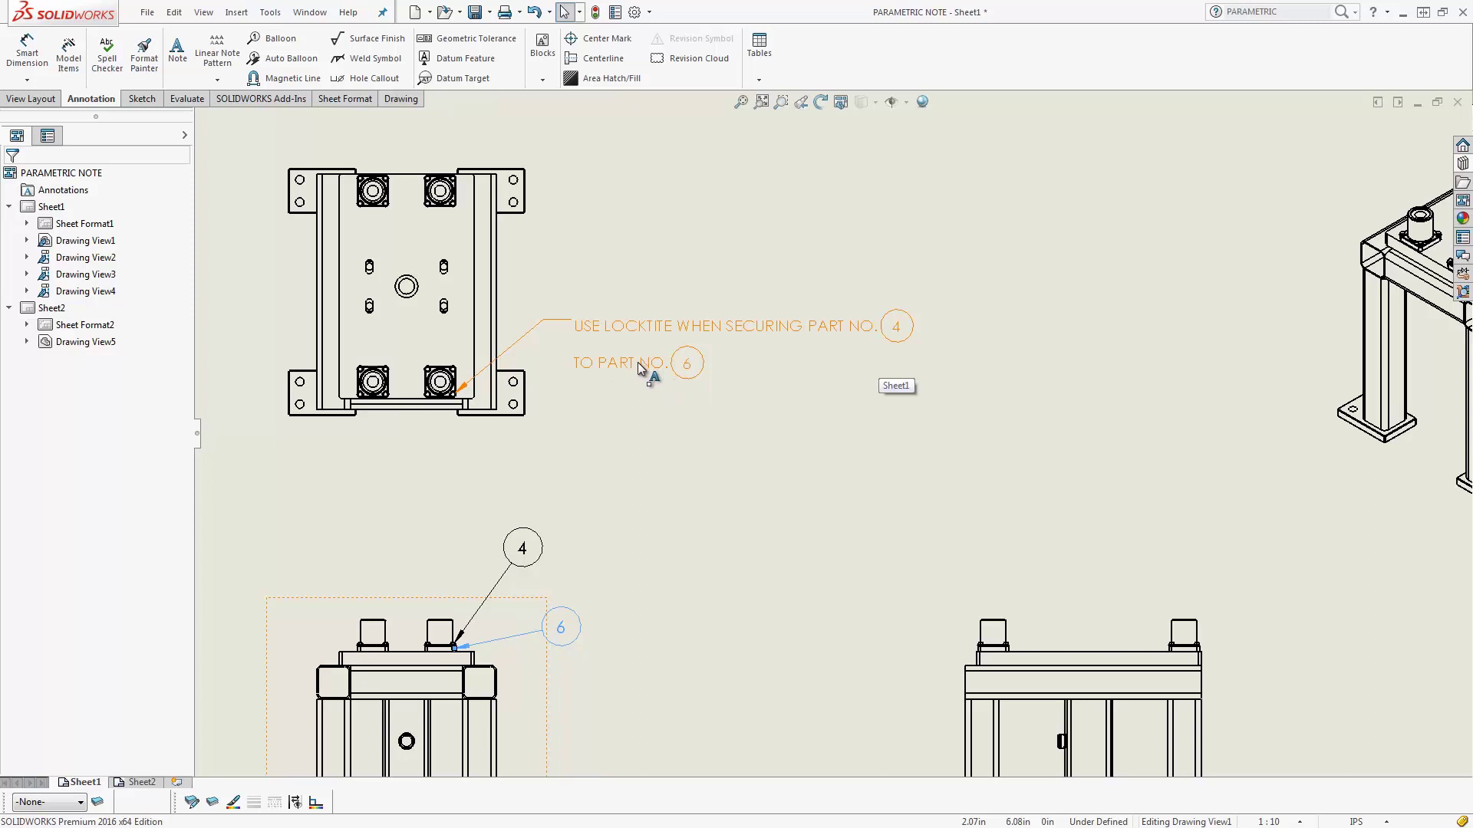
left_click(598, 464)
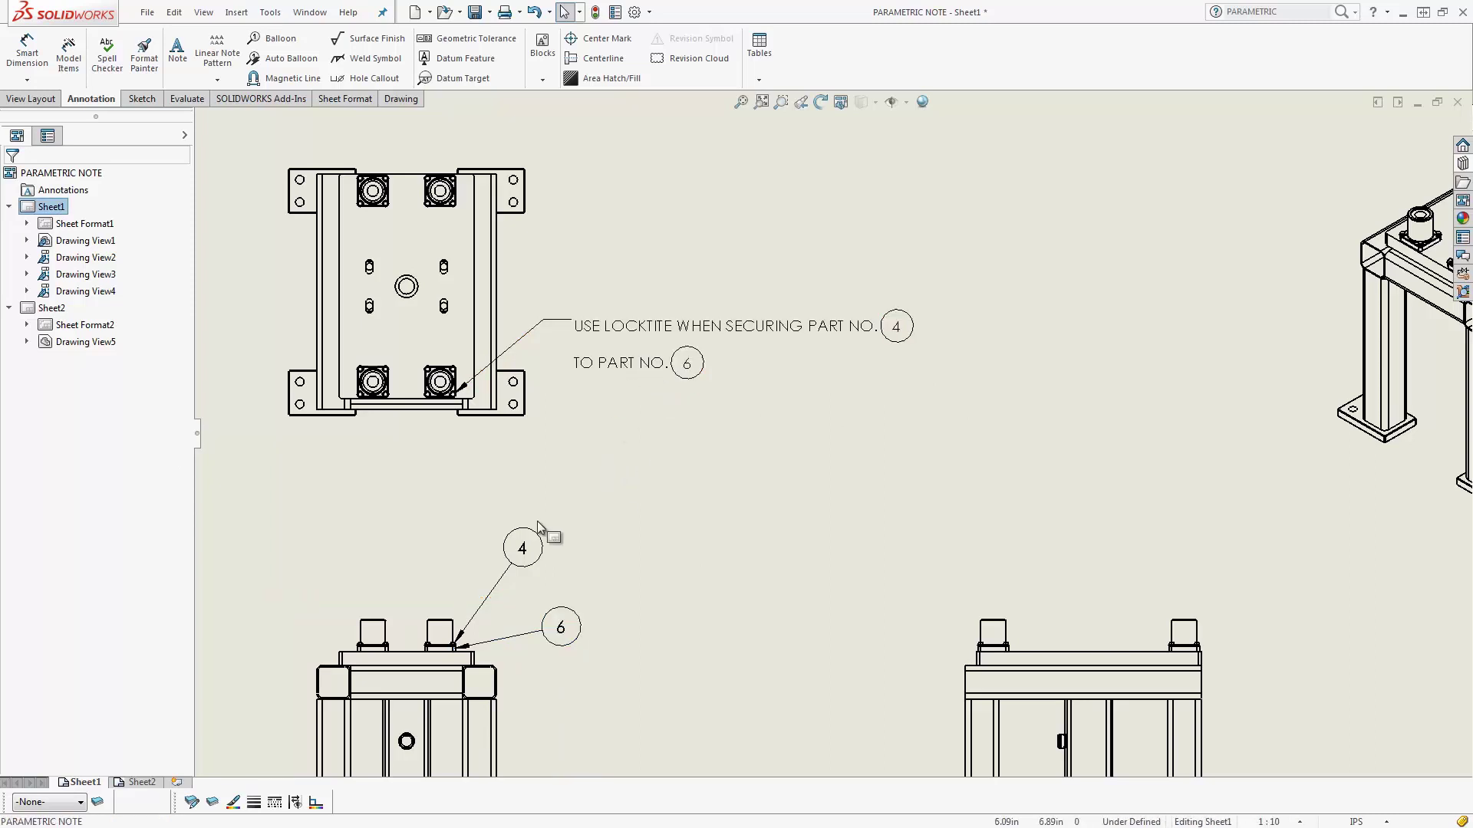
Step: On Sheet2, delete the old .63 X 1.25 callout from the lower-right slot
left_click(141, 782)
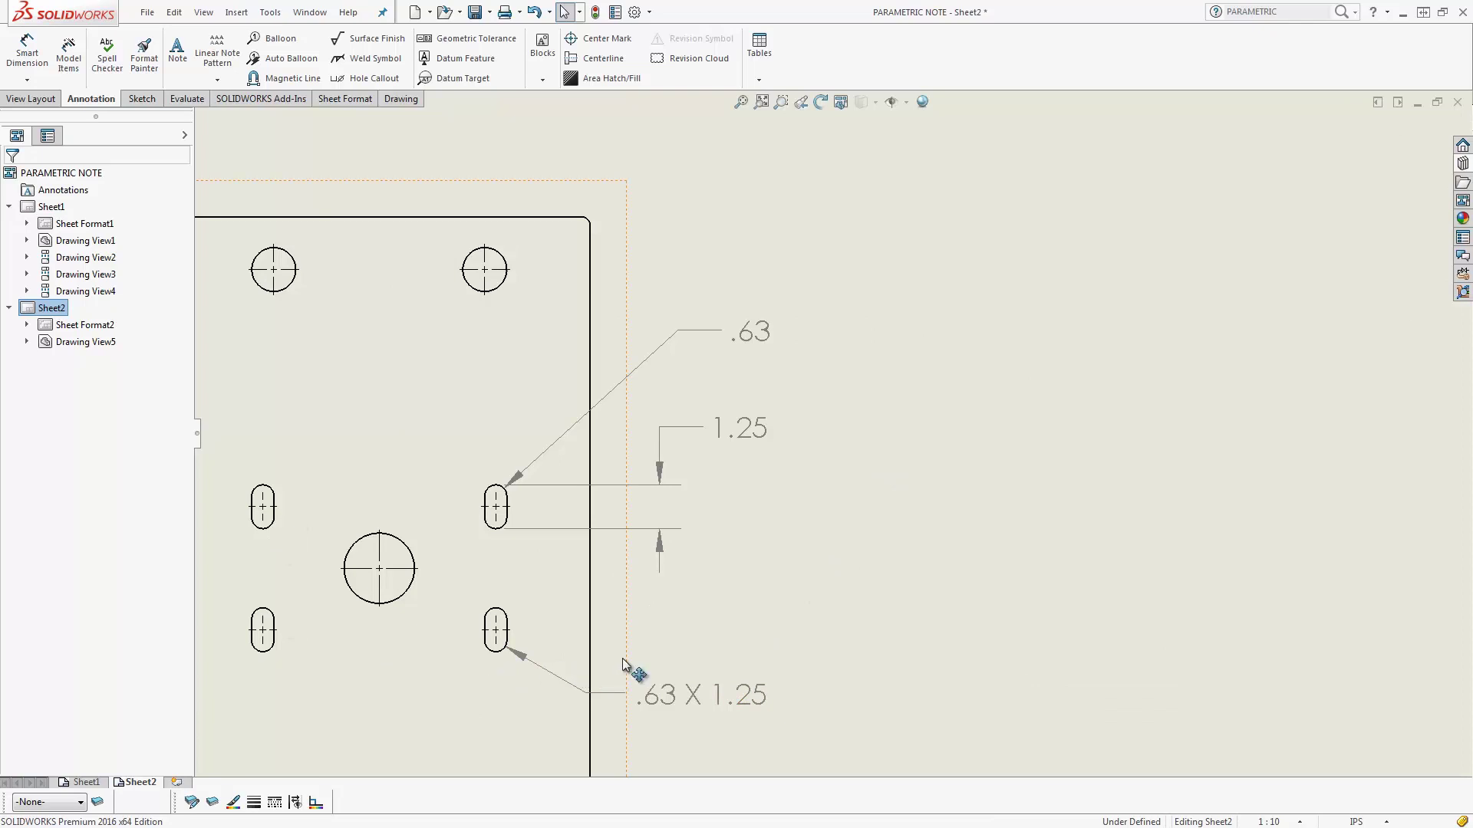
mouse_move(667, 707)
left_mouse_down()
mouse_move(605, 700)
mouse_move(793, 689)
mouse_move(711, 689)
mouse_move(646, 715)
mouse_move(676, 716)
left_mouse_up()
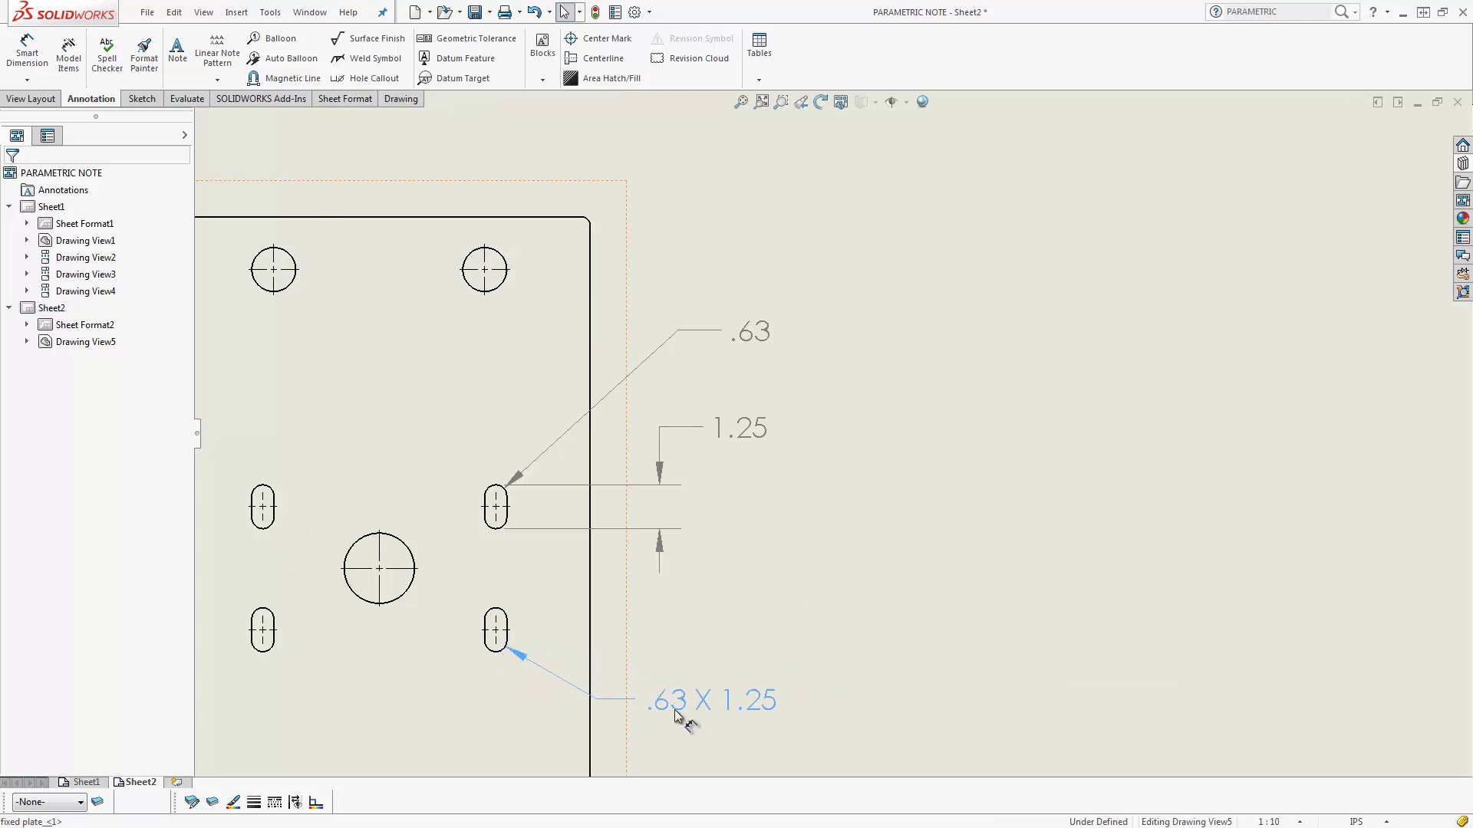
left_click(704, 635)
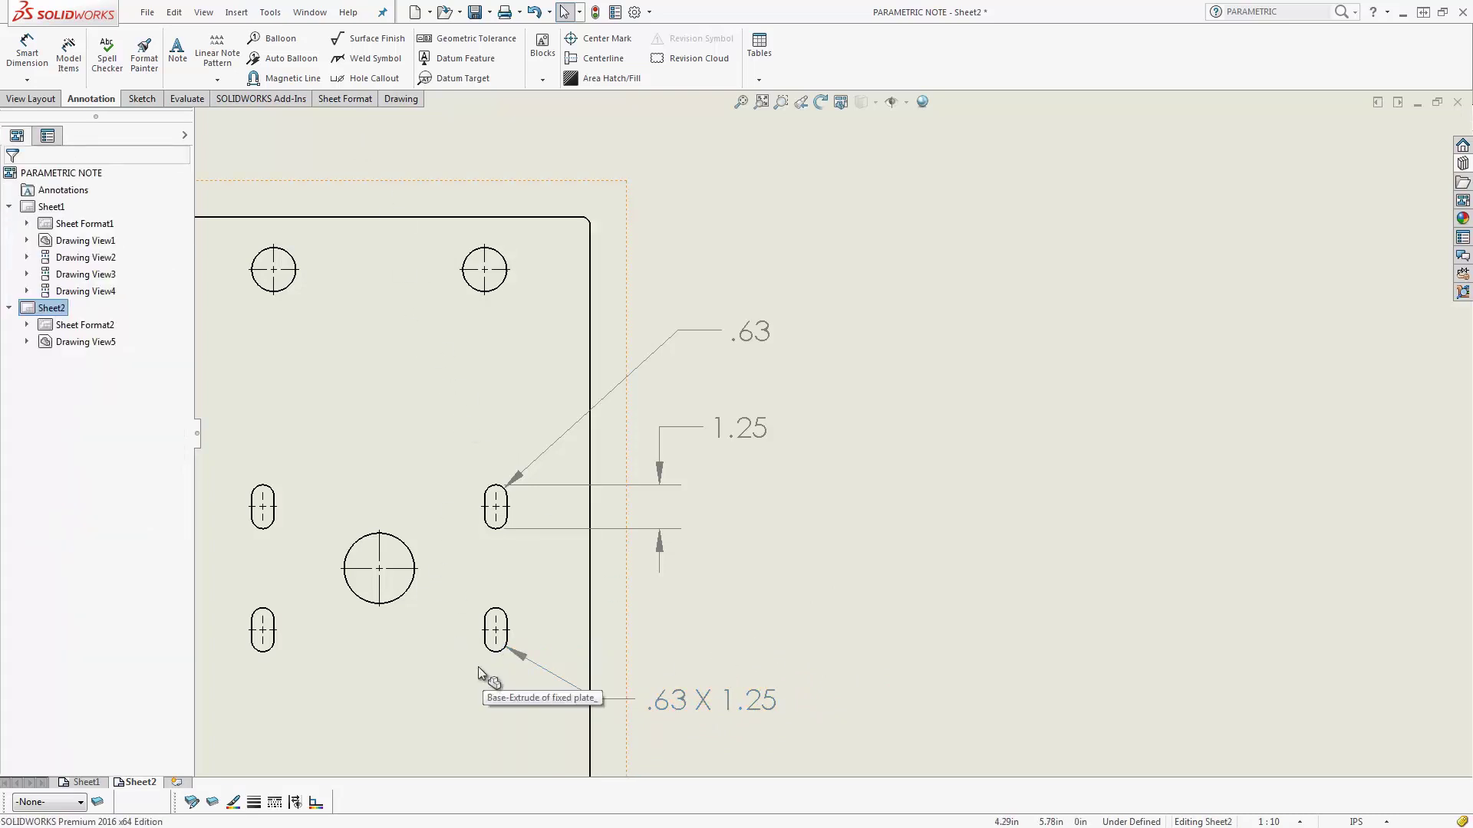
left_click(699, 713)
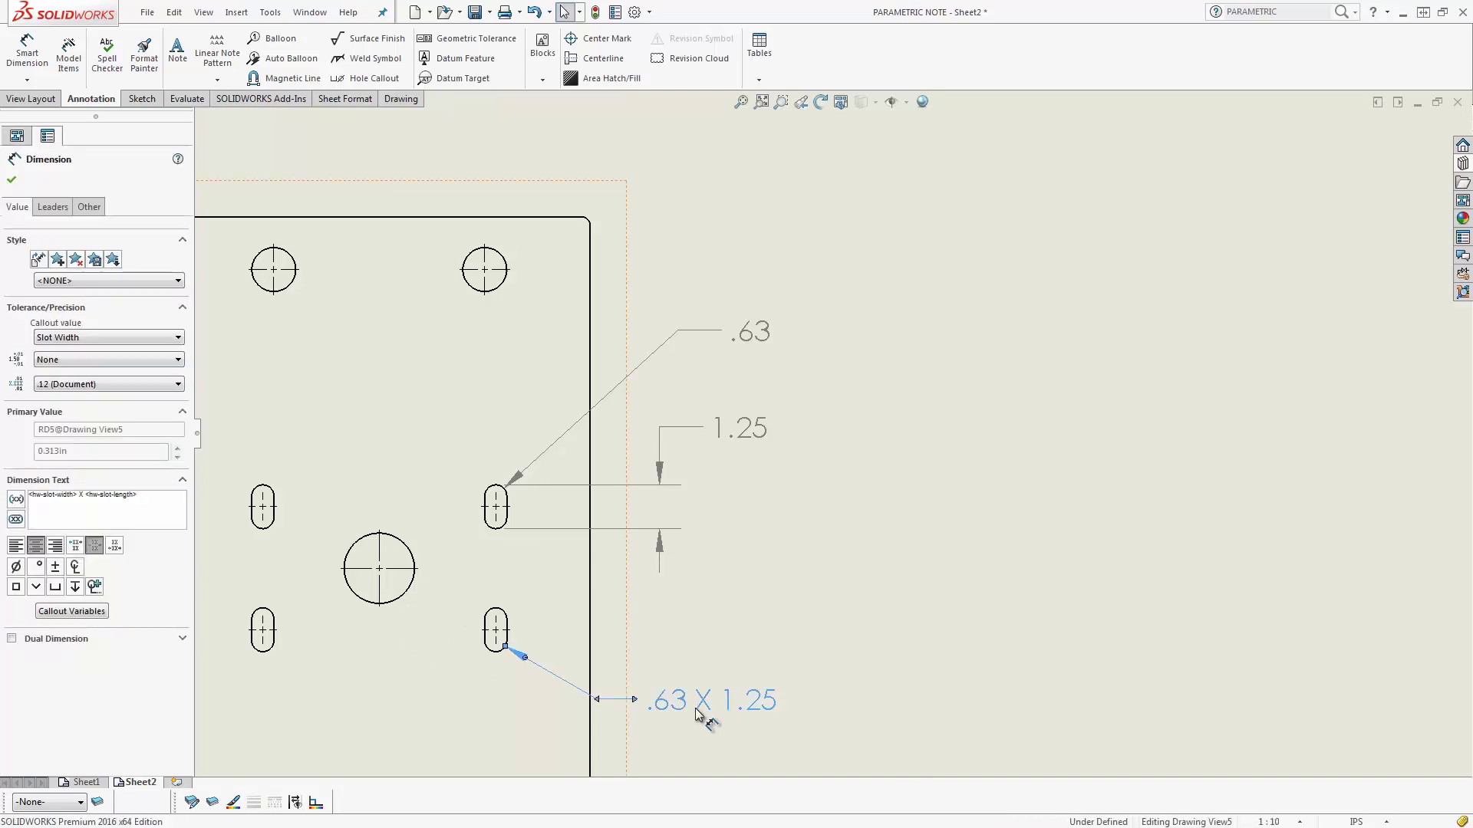
key("Delete")
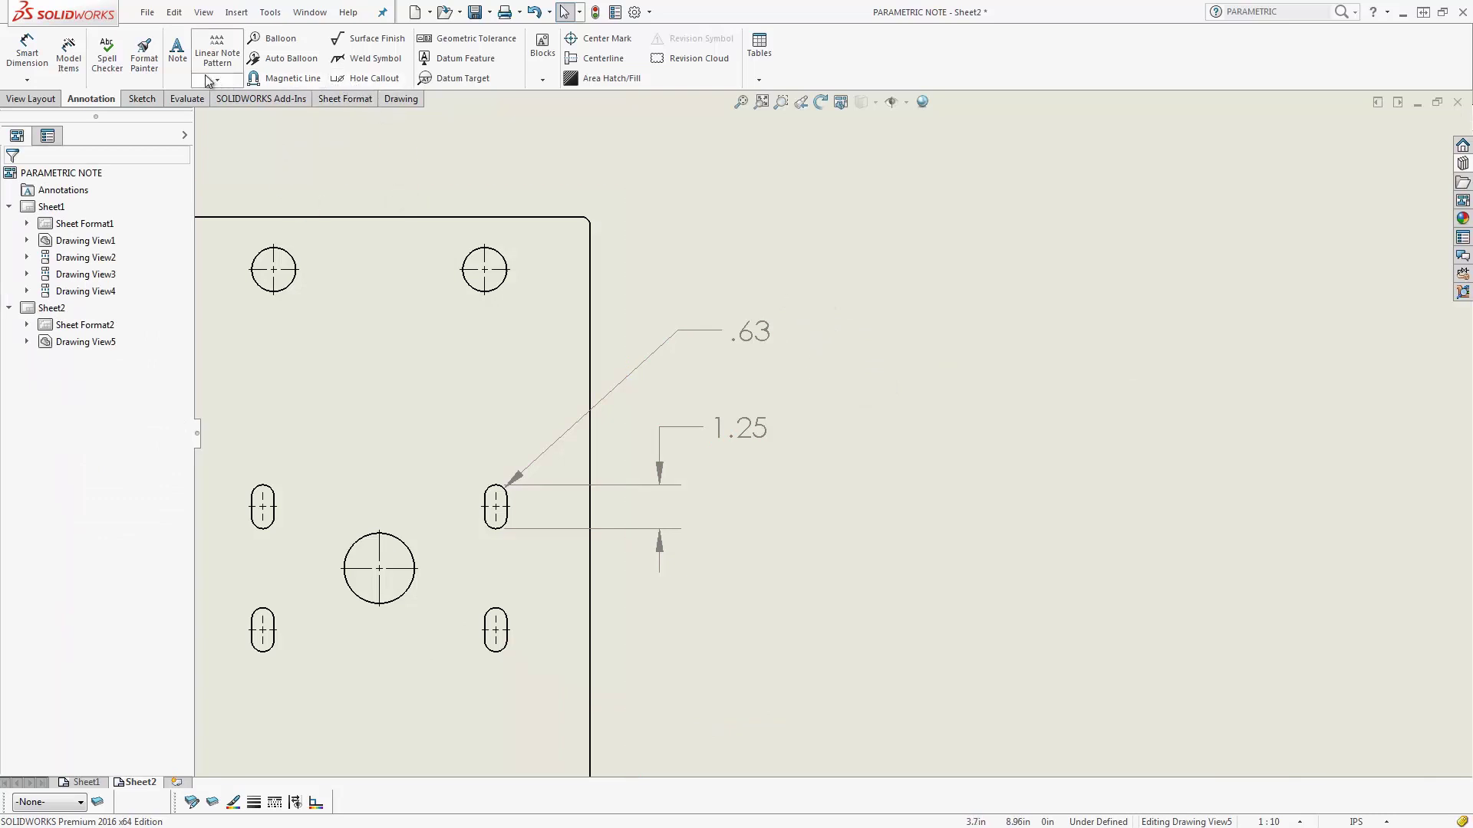
Step: Add a leader note on the lower-right slot built from linked .63 and 1.25 dimensions: '.63 X 1.25'
left_click(181, 61)
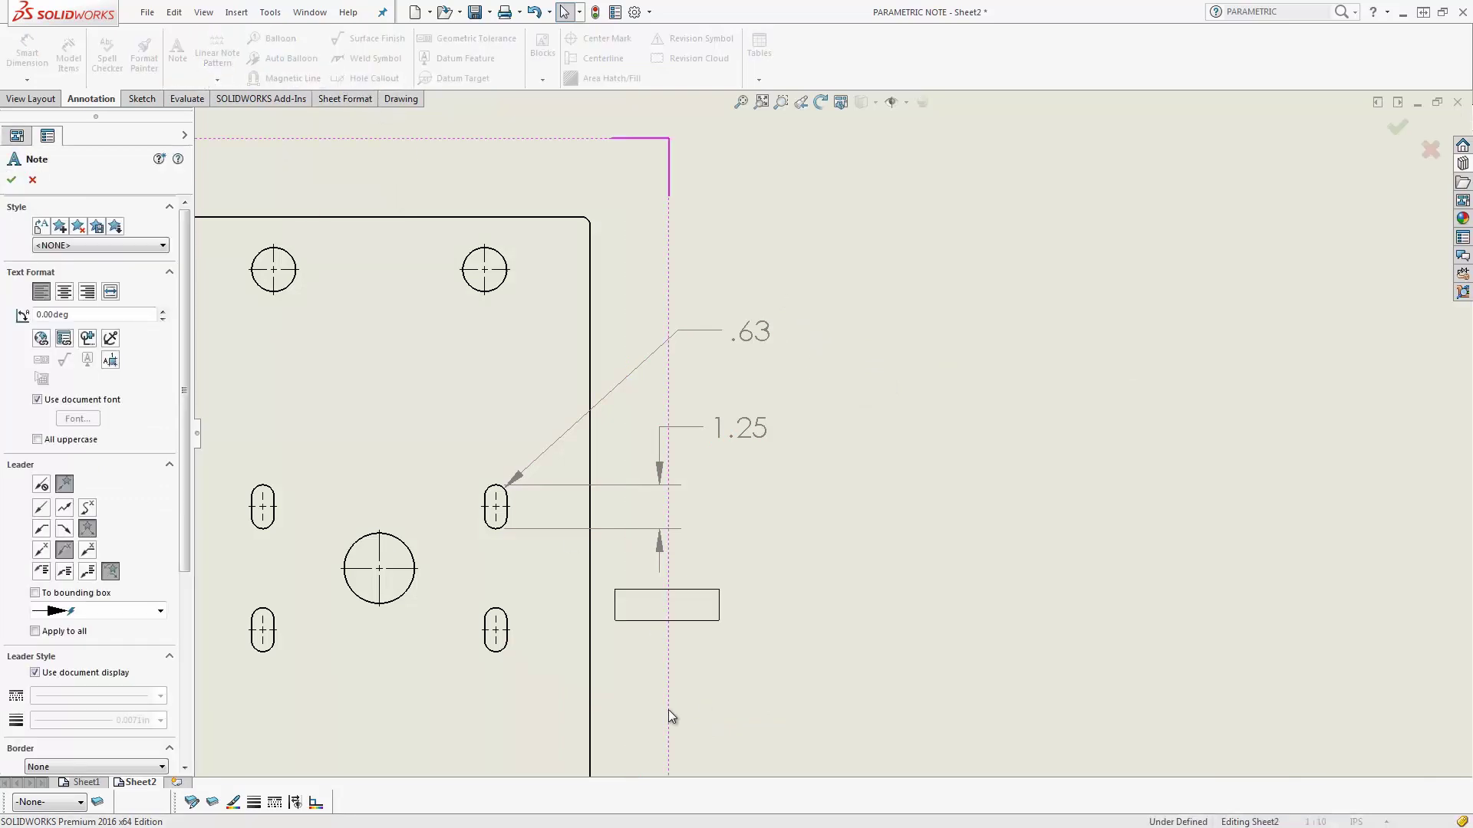
left_click(504, 652)
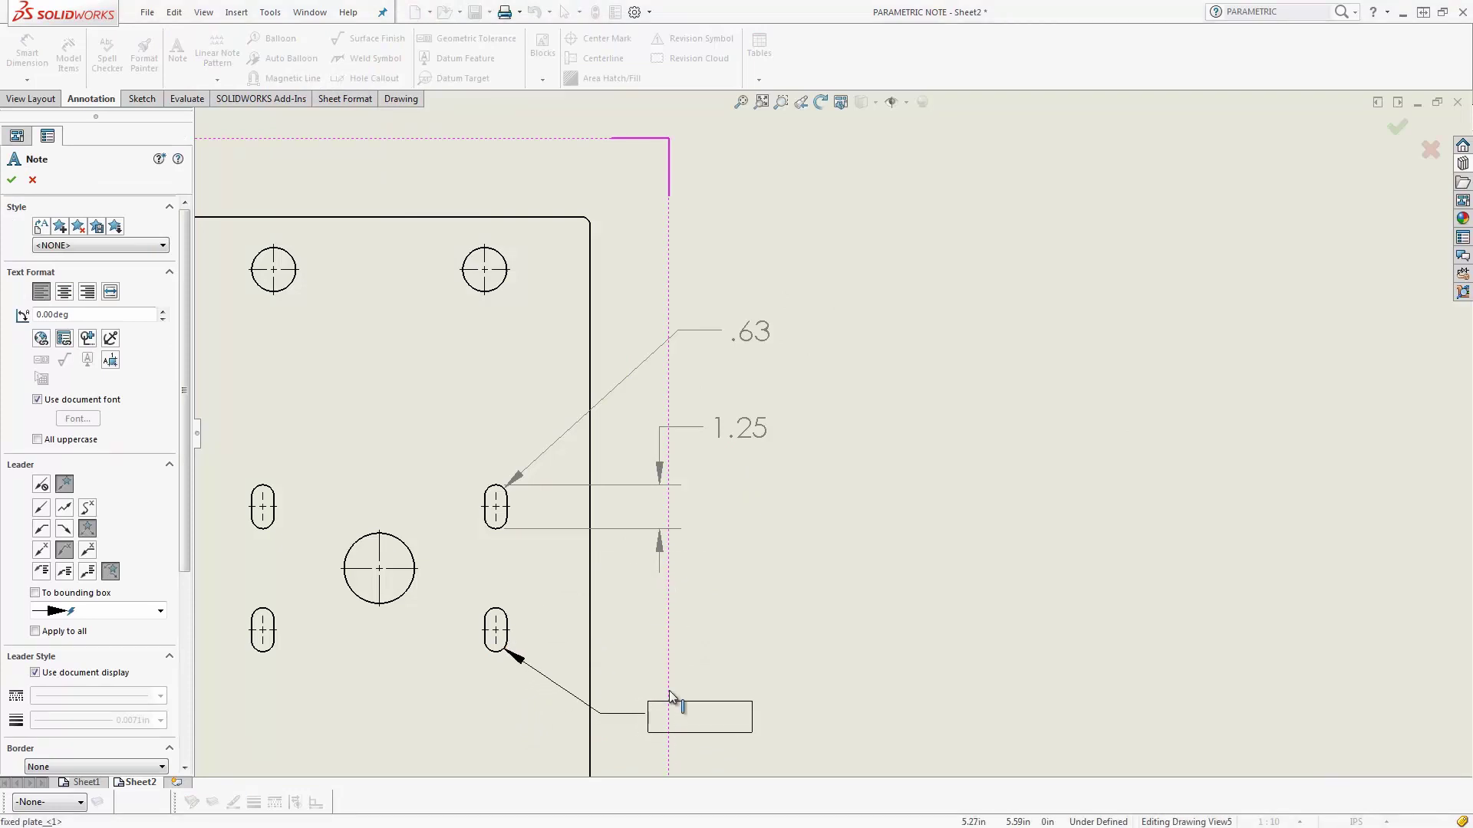
left_click(693, 686)
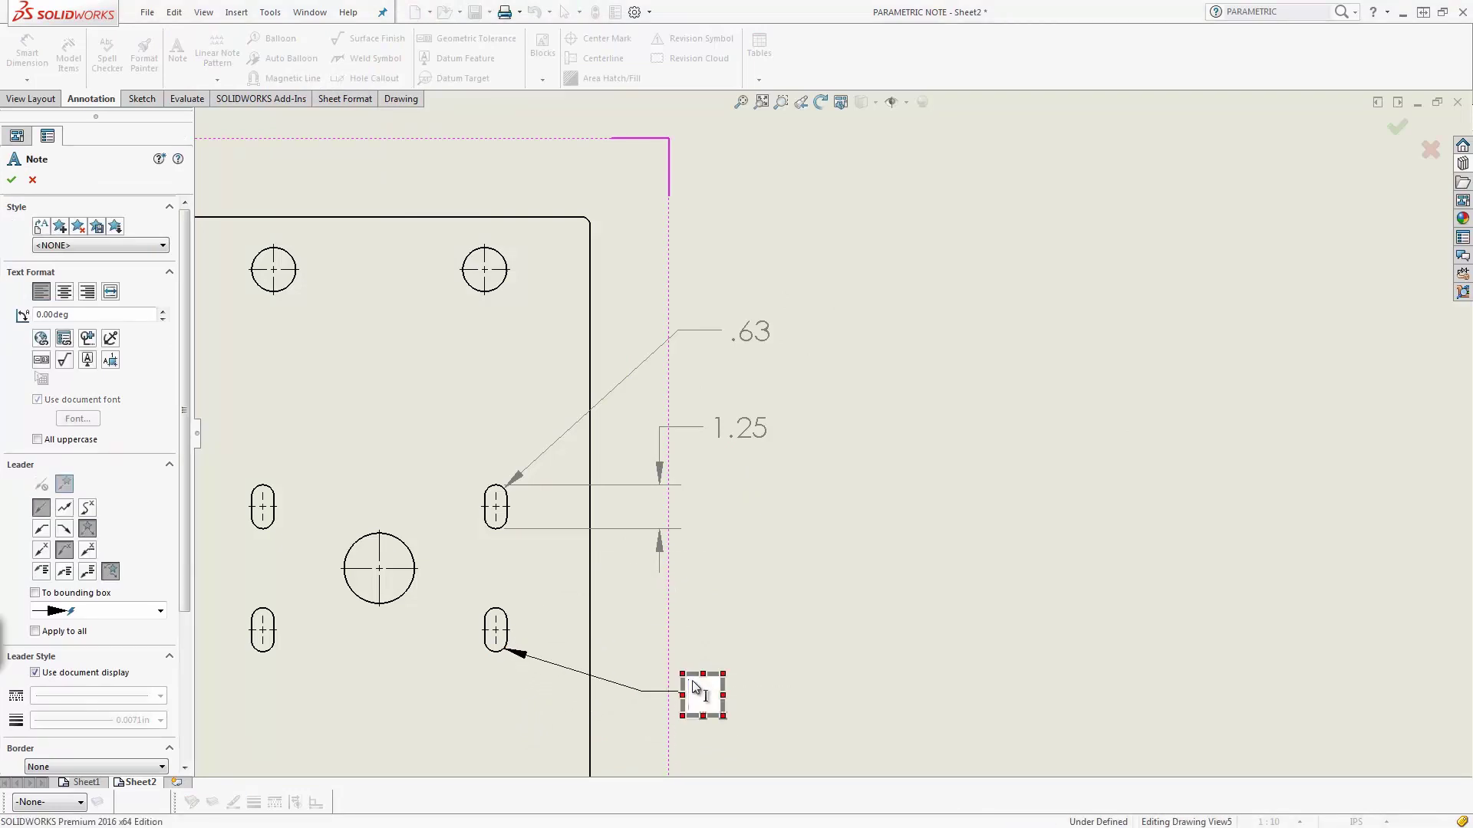
left_click(768, 337)
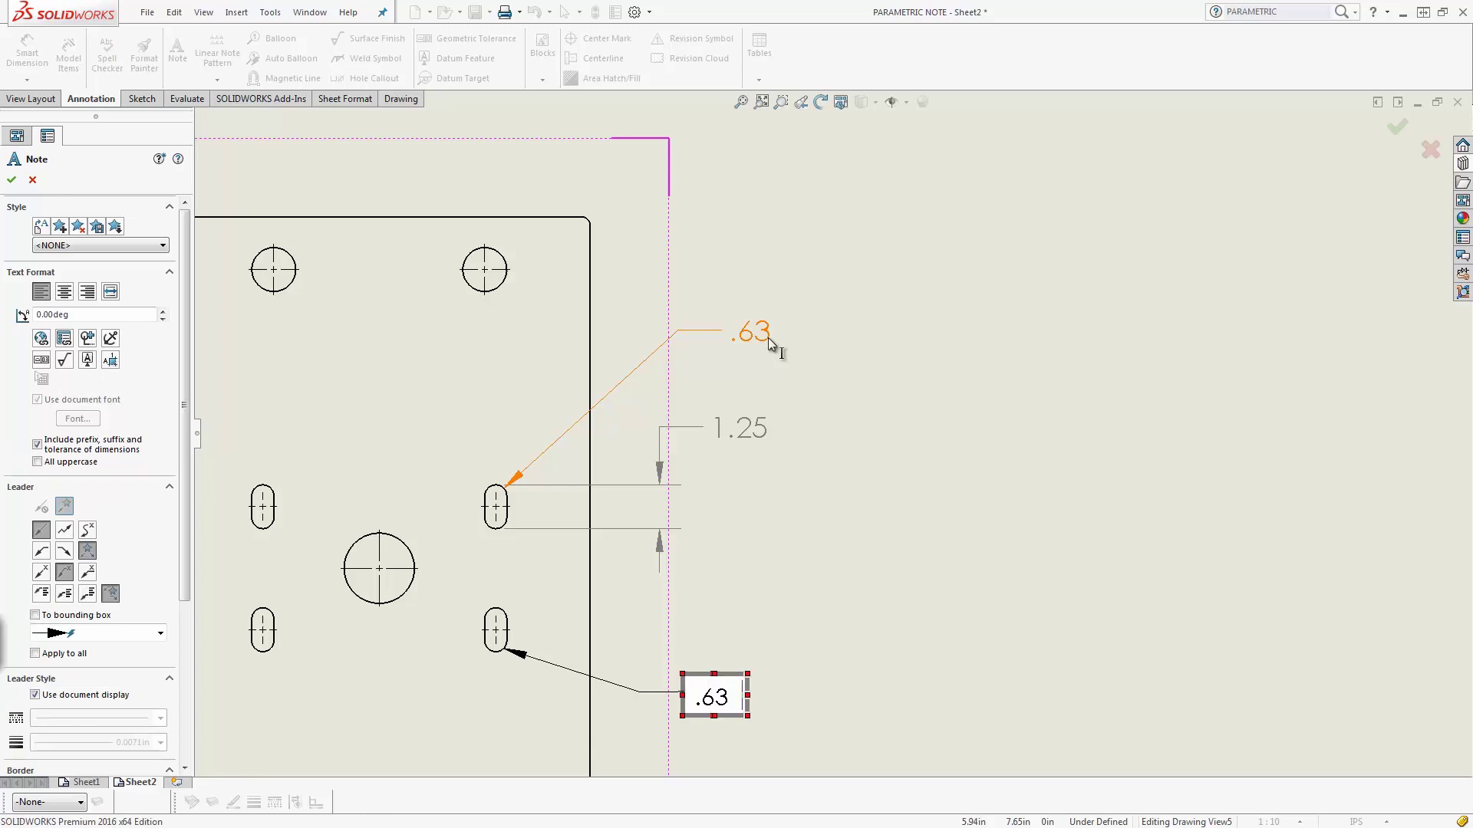
type("X")
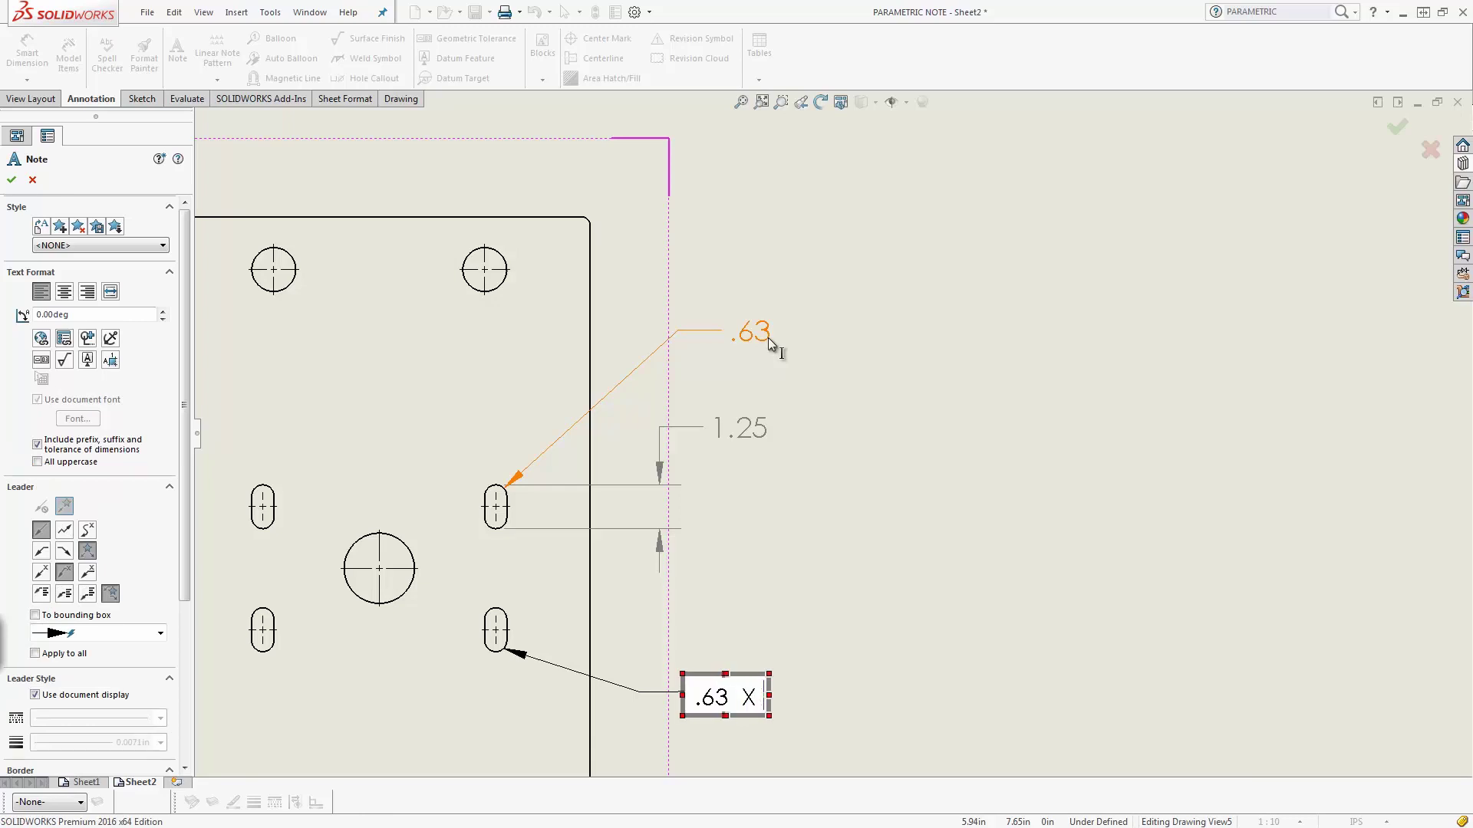
left_click(764, 430)
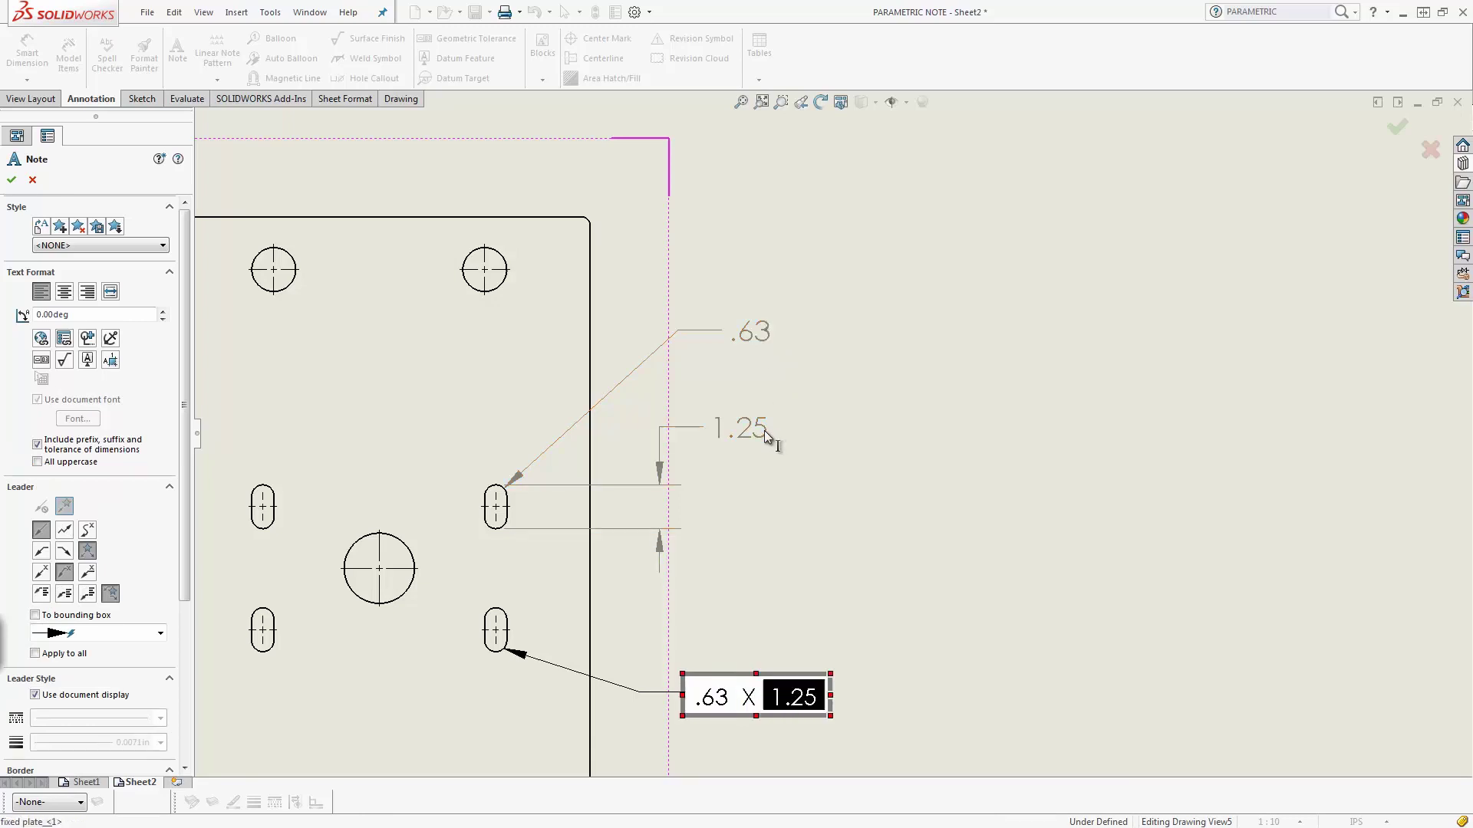
left_click(798, 559)
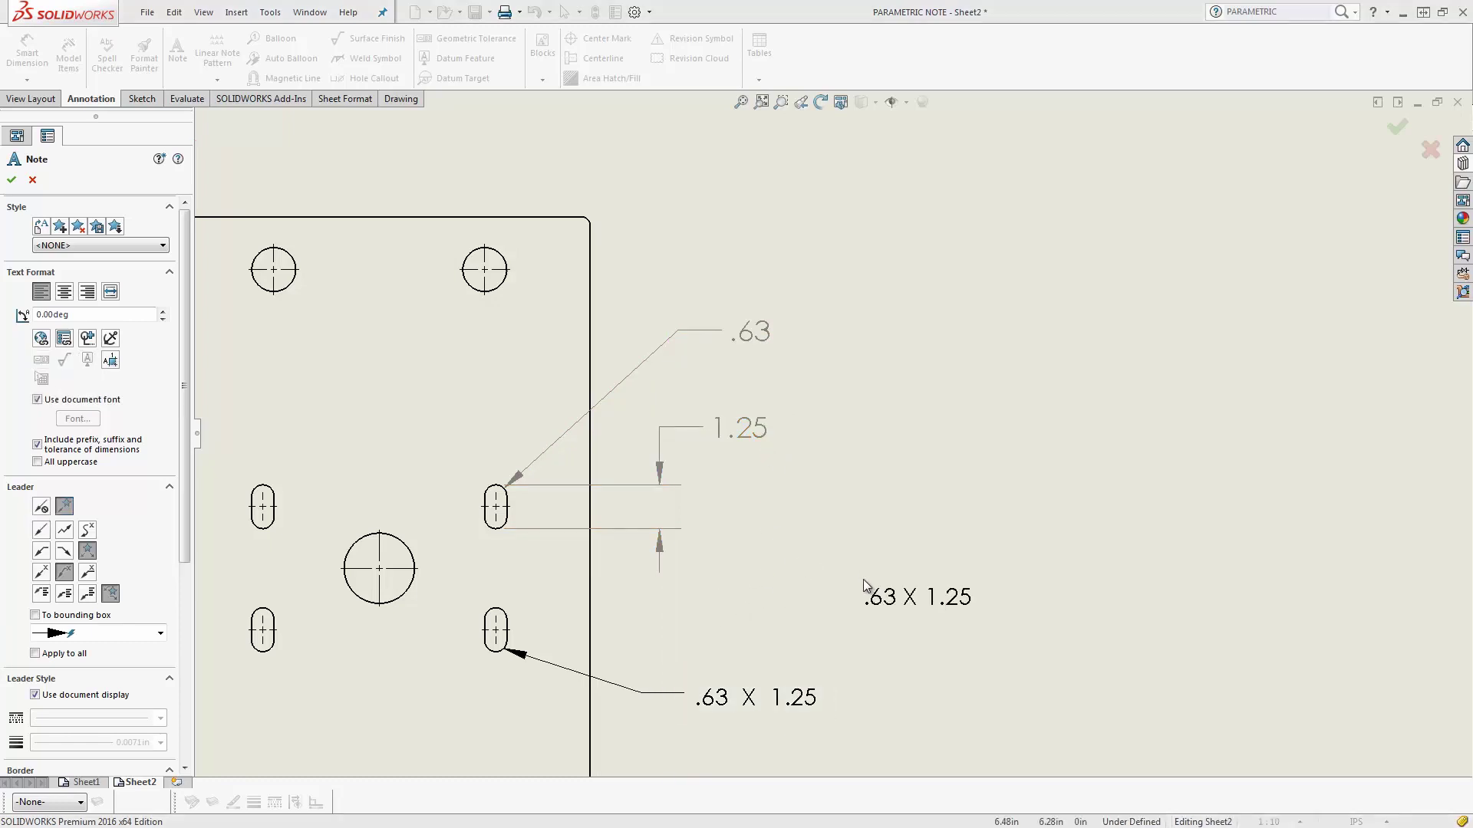
key("Escape")
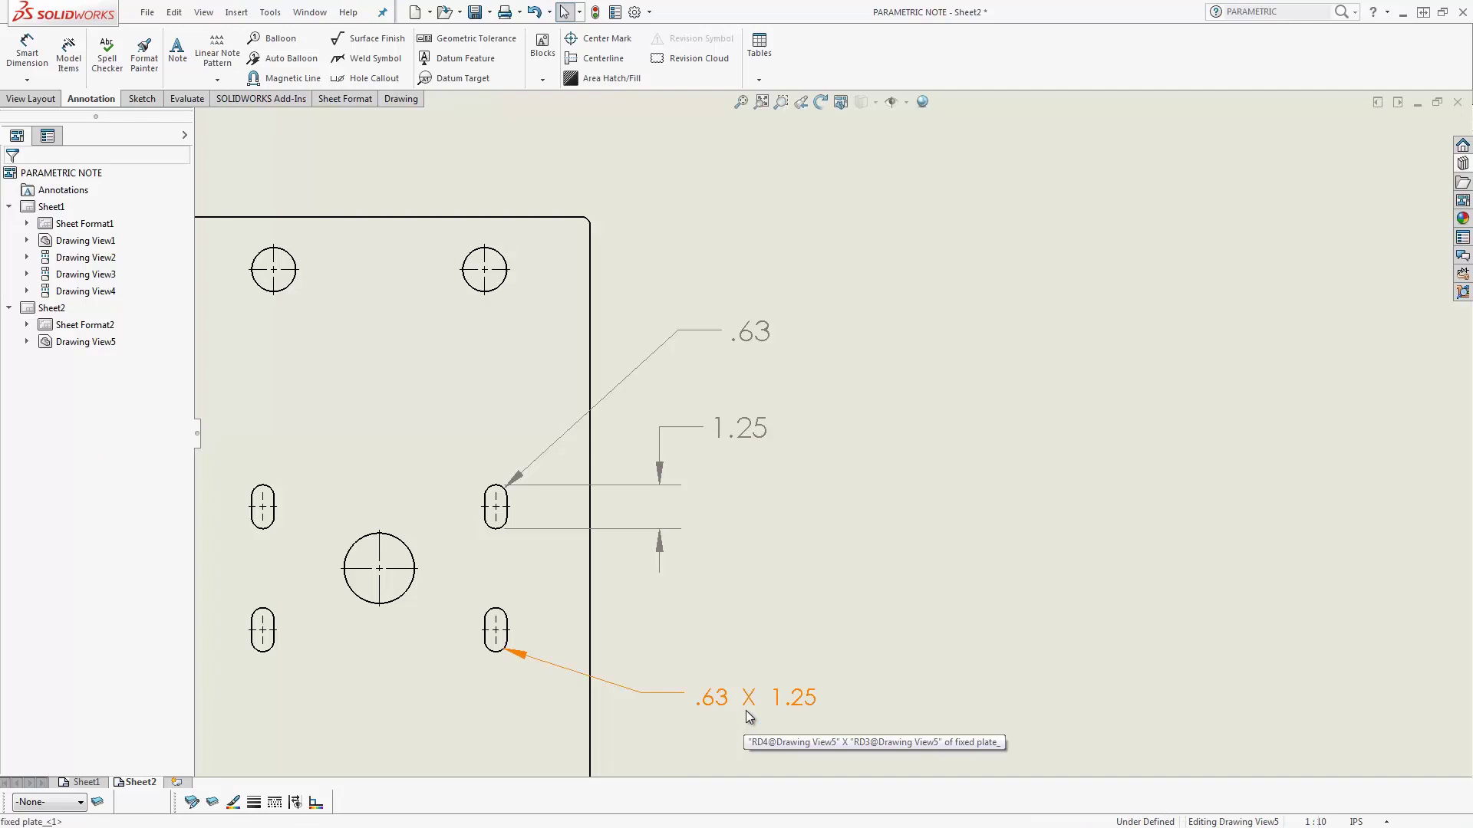
Step: Nudge the new note slightly down and hide the separate .63 and 1.25 dimensions
left_click_drag(746, 710, 748, 725)
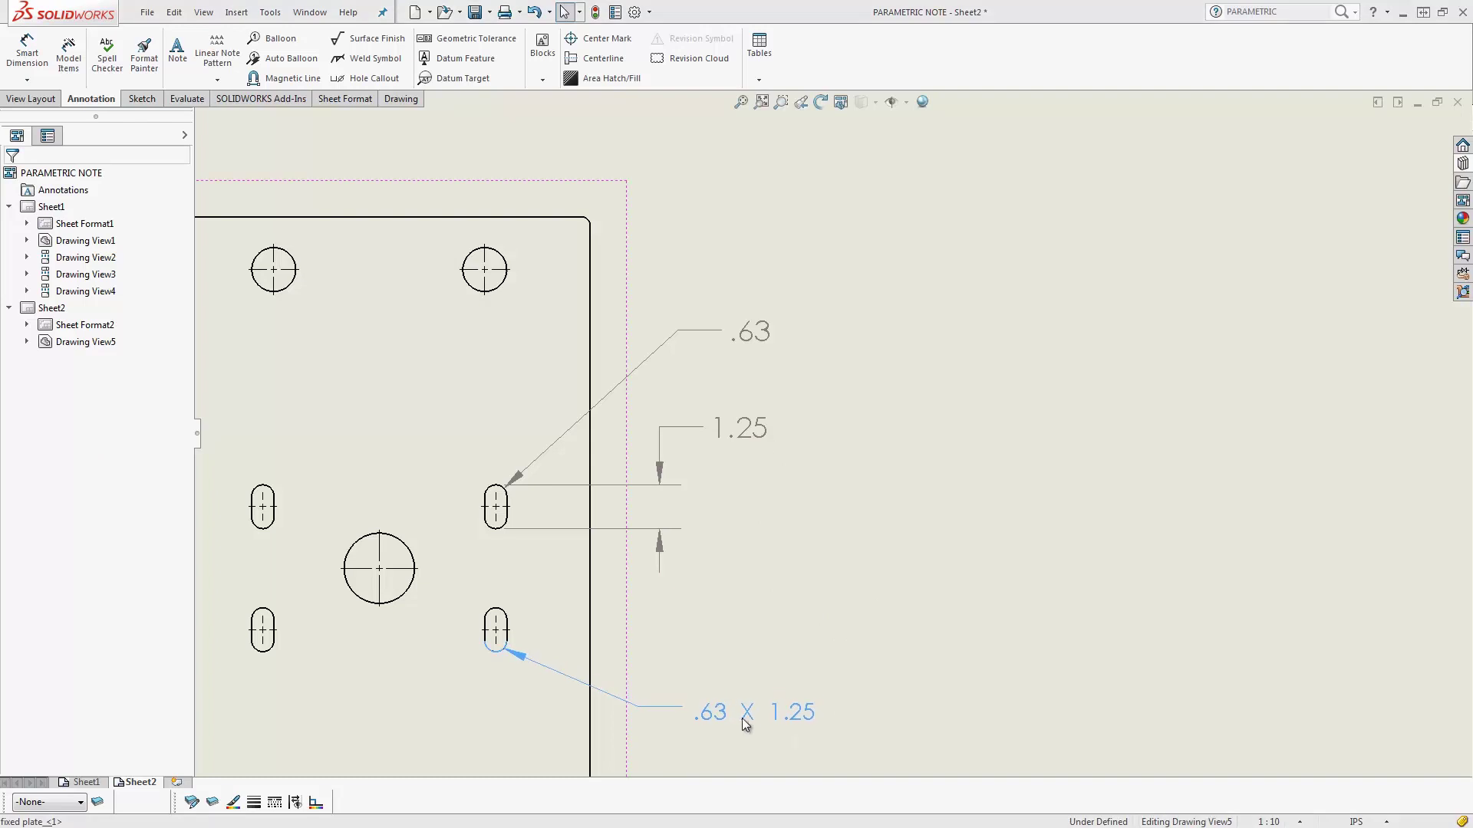
left_click(801, 390)
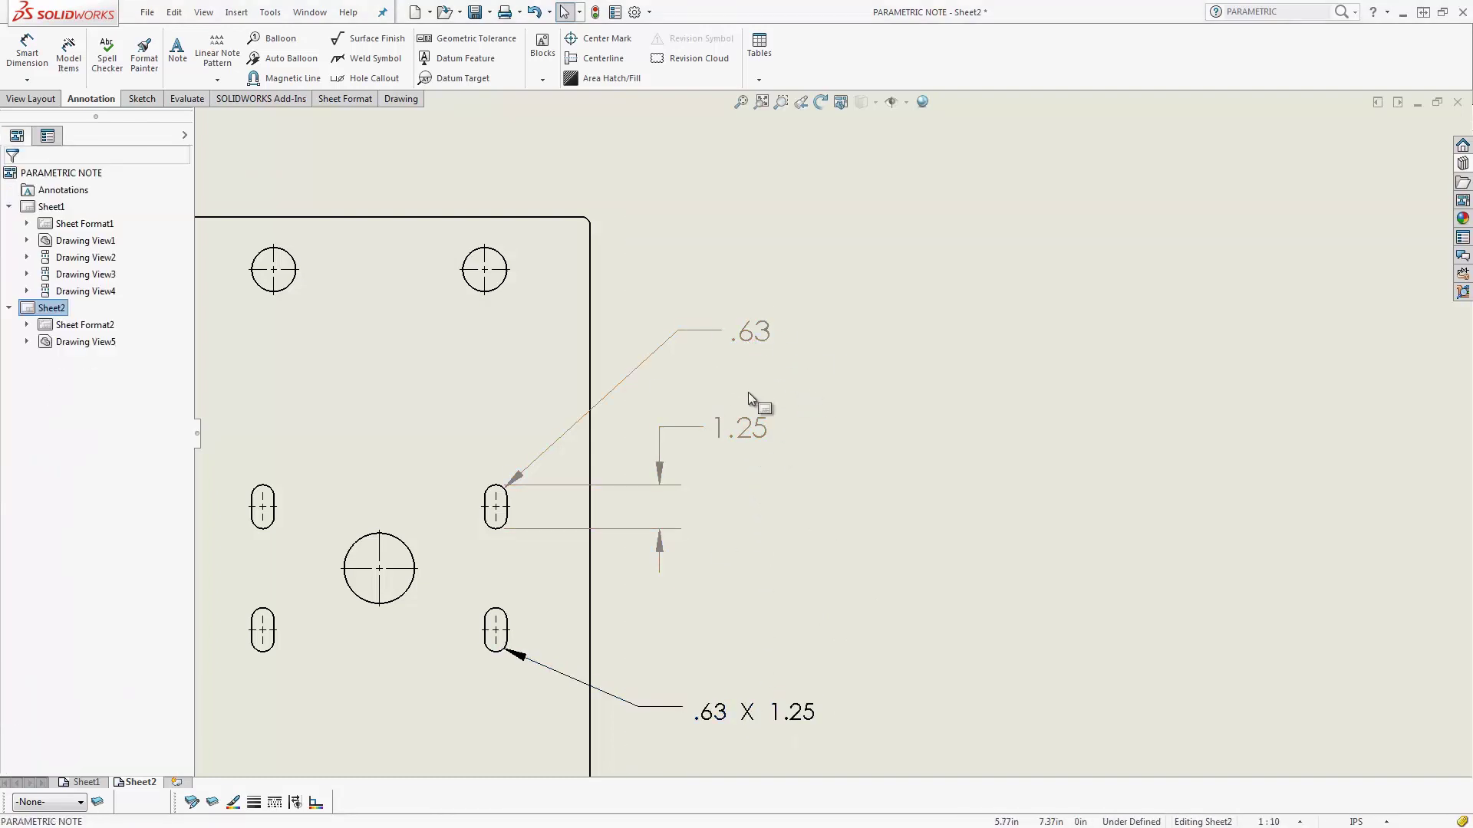
left_click(737, 431)
left_click(752, 338, "ctrl")
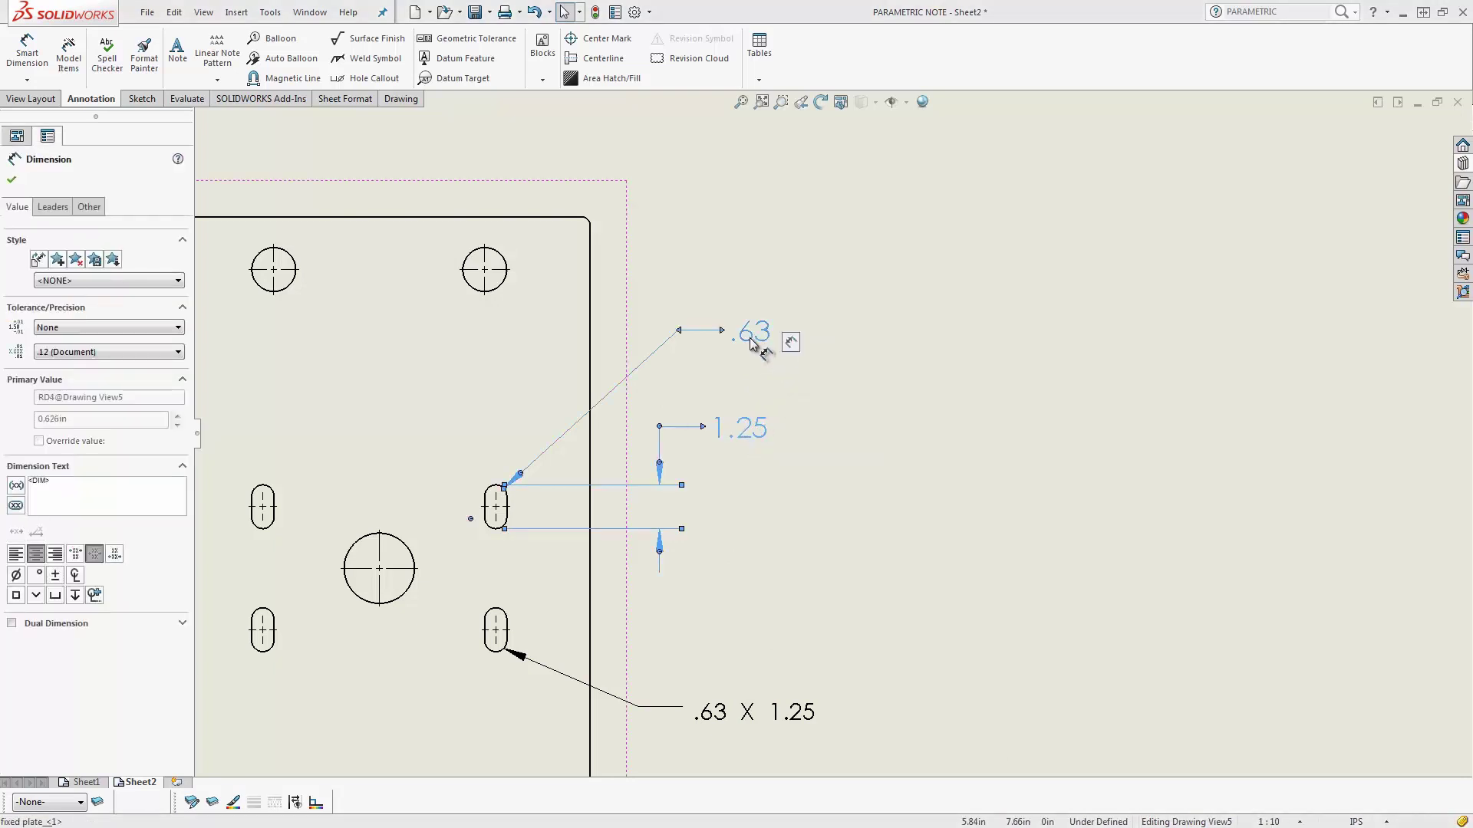
right_click(750, 339)
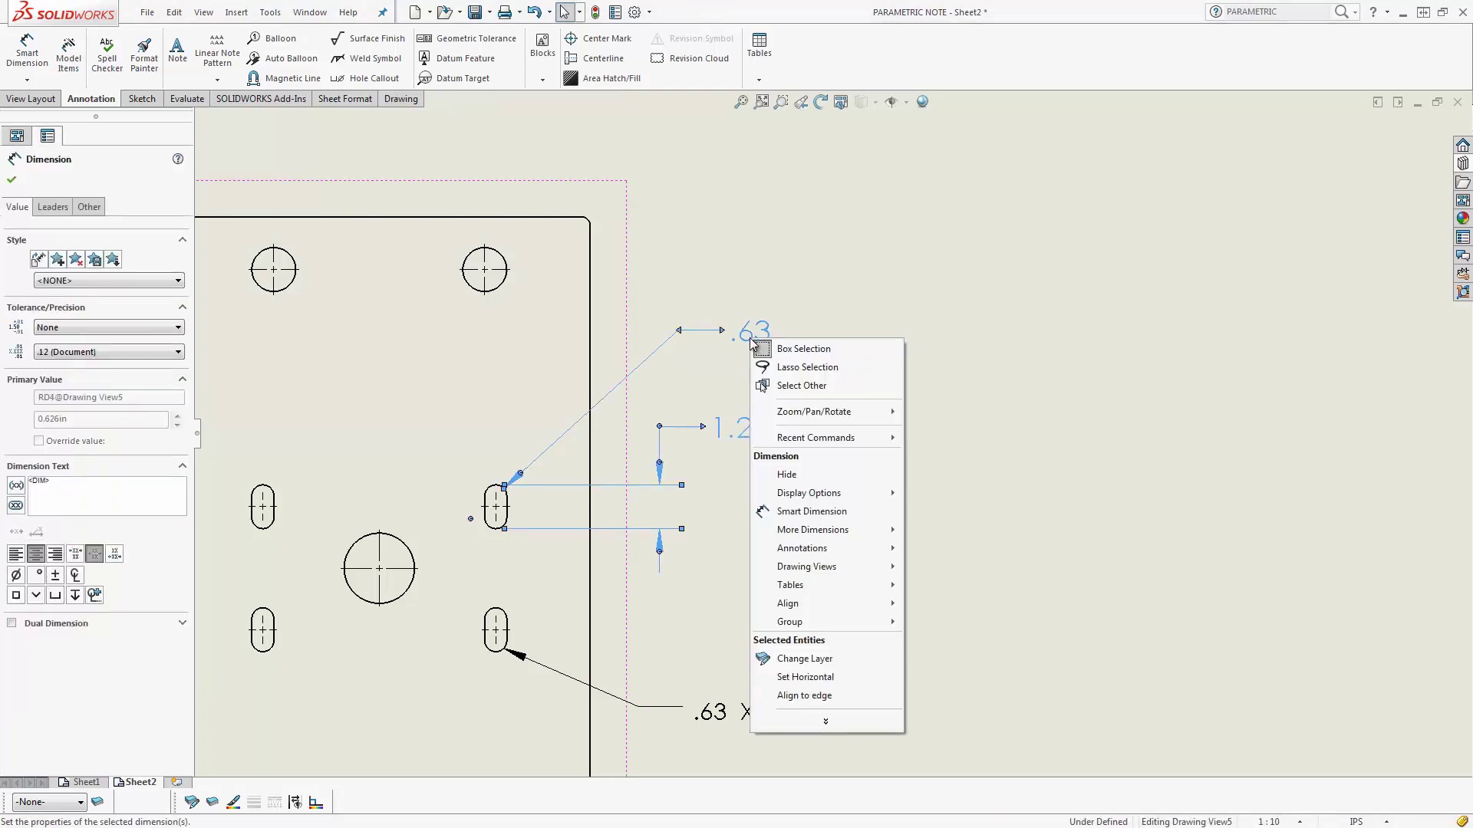
left_click(800, 475)
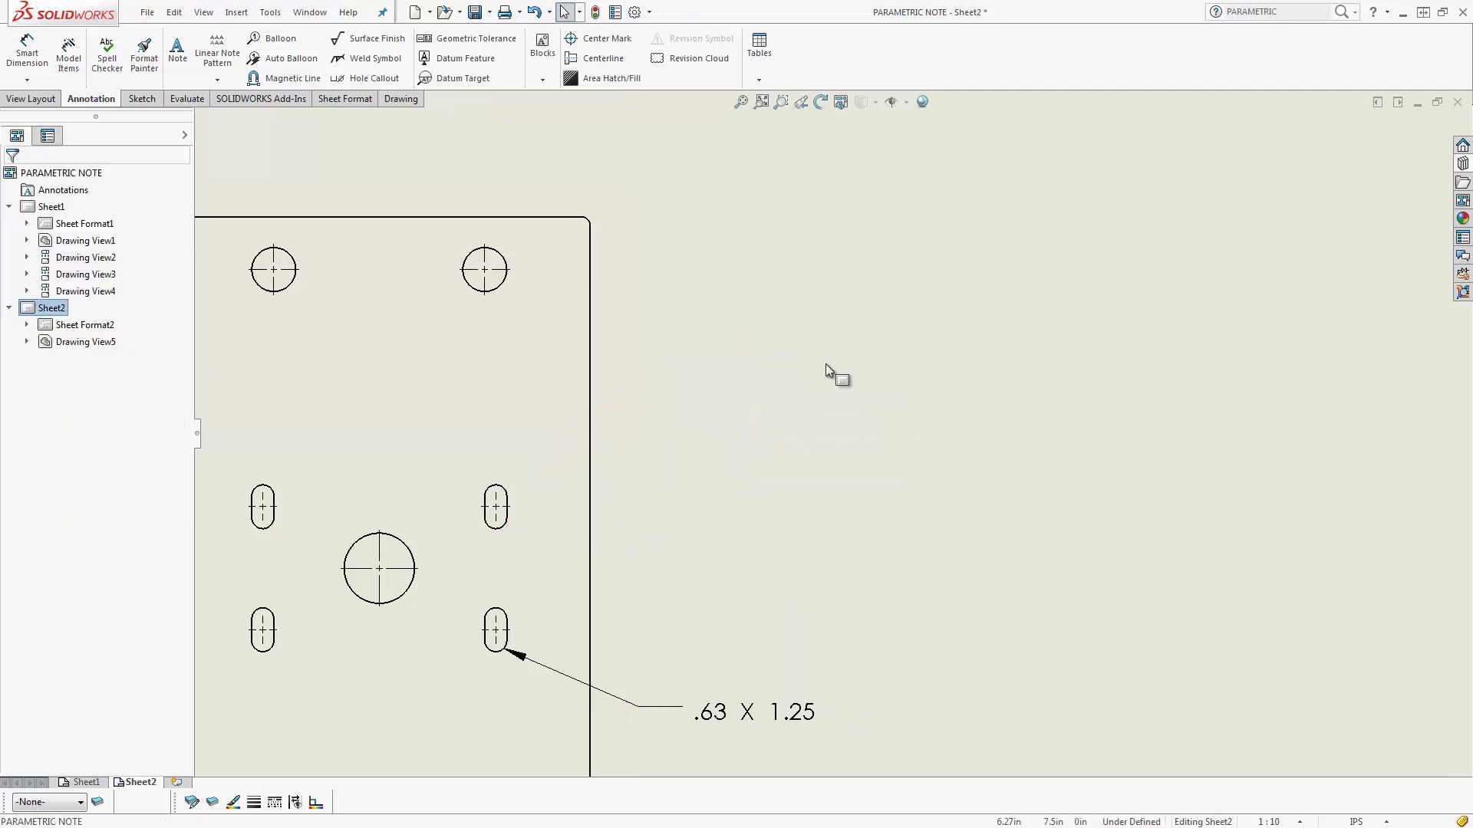
Step: Drag the .63 X 1.25 note leftward toward the plate's edge
left_click_drag(712, 717, 652, 698)
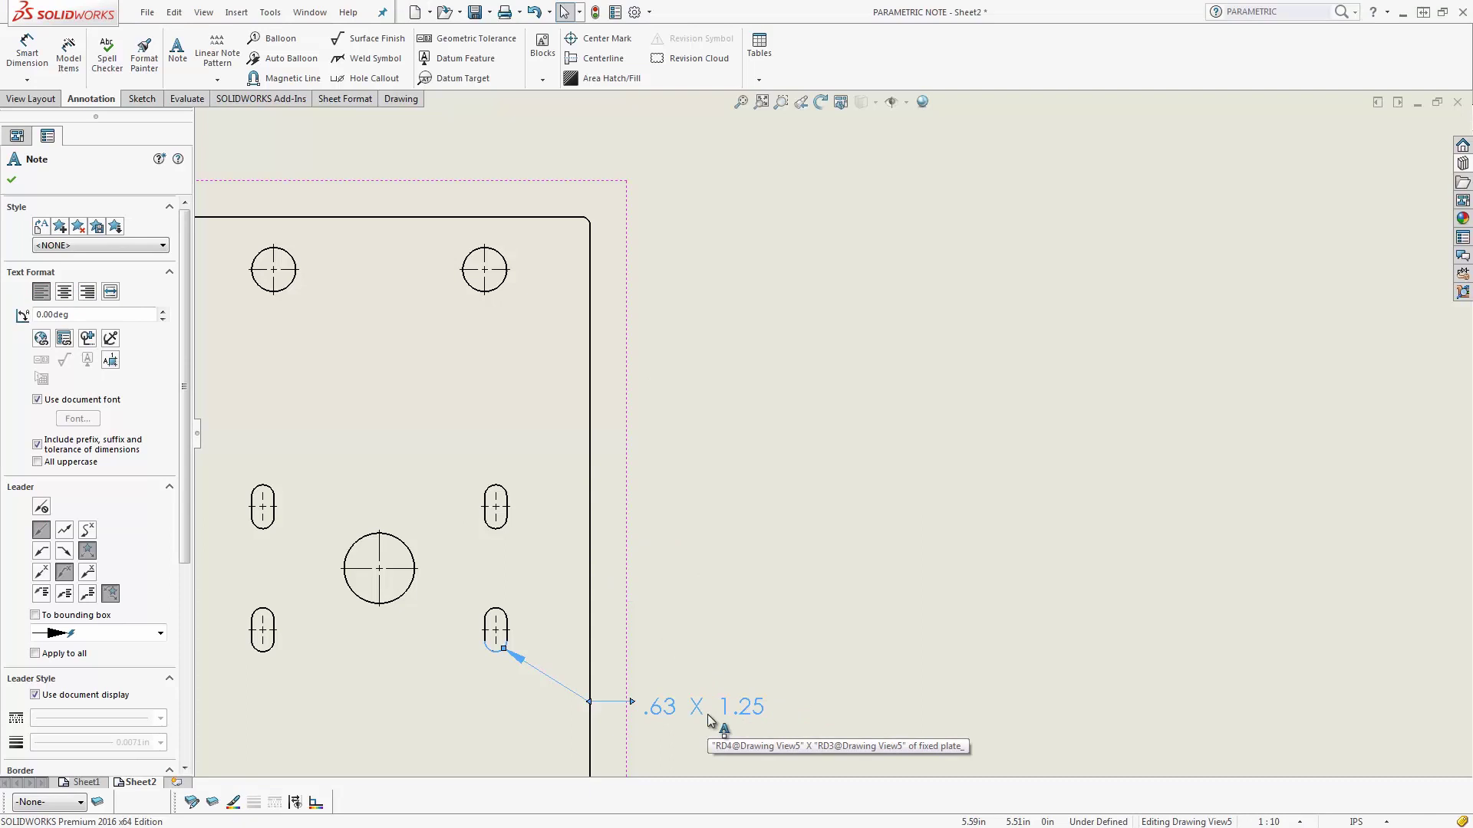